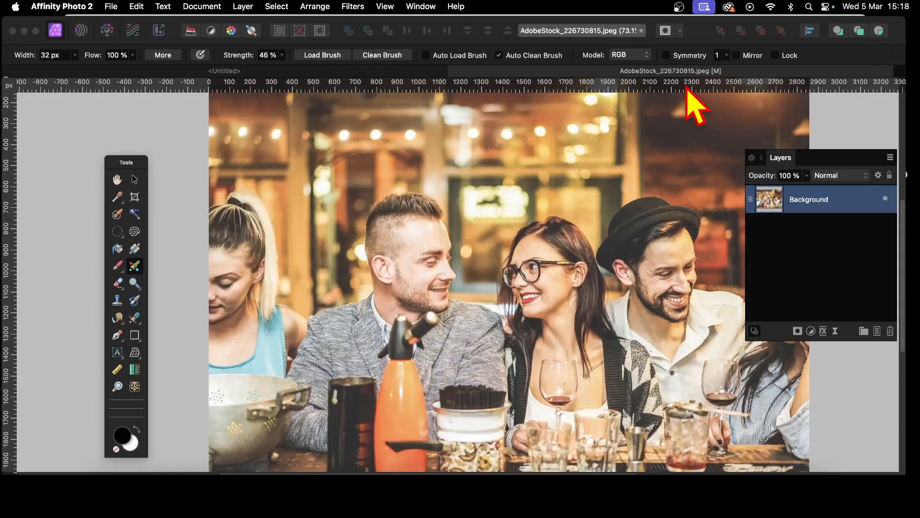
- Duplicate the Background layer and apply a Gaussian Blur with an 8.5 px radius to the copy
left_click(242, 7)
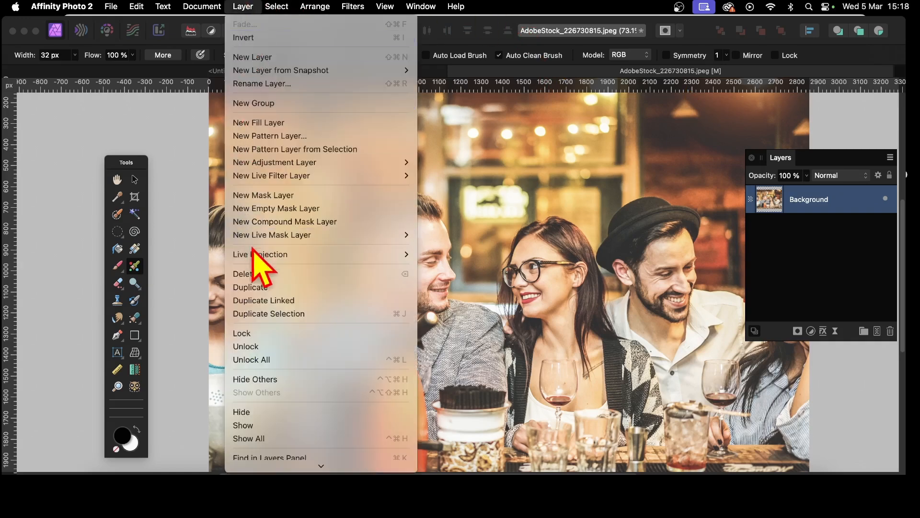
left_click(262, 287)
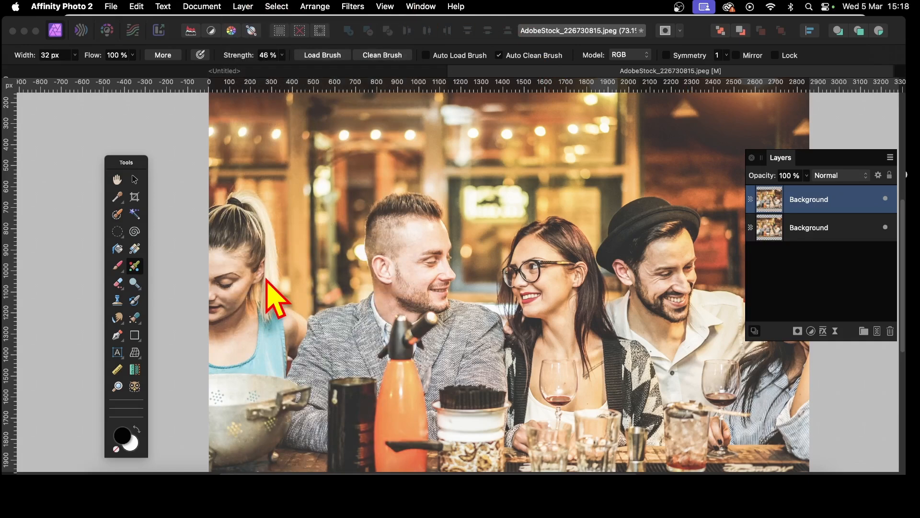
left_click(352, 6)
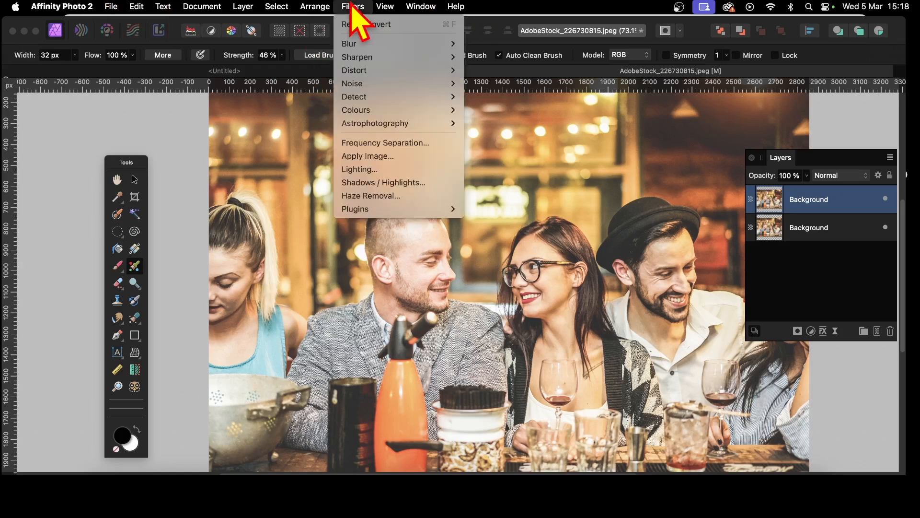
mouse_move(366, 44)
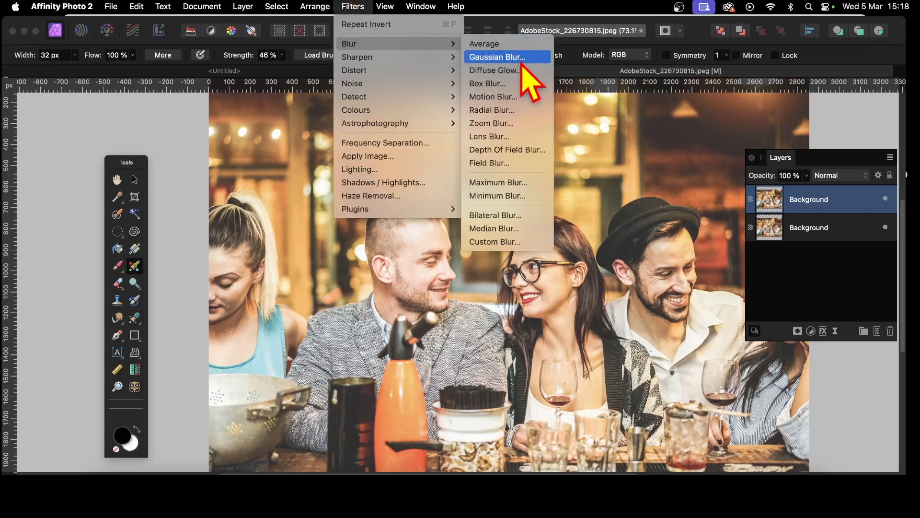
left_click(497, 57)
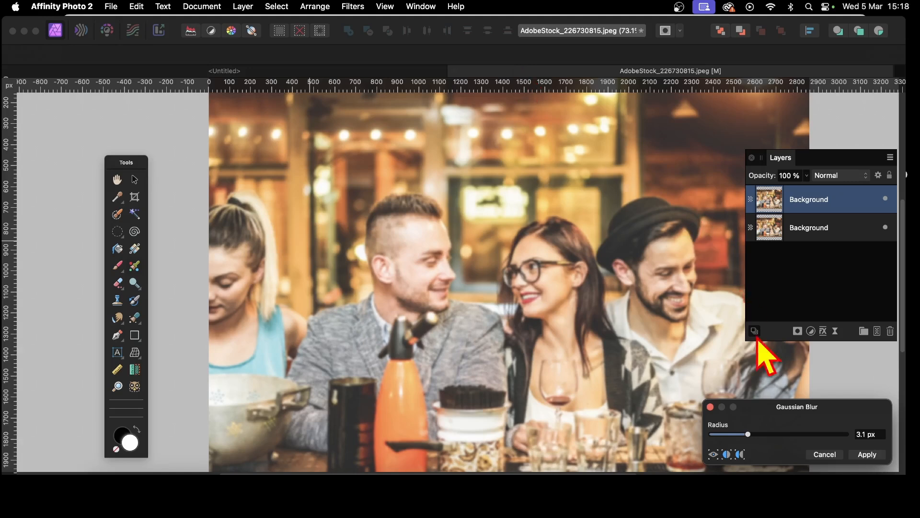
left_click_drag(771, 407, 657, 330)
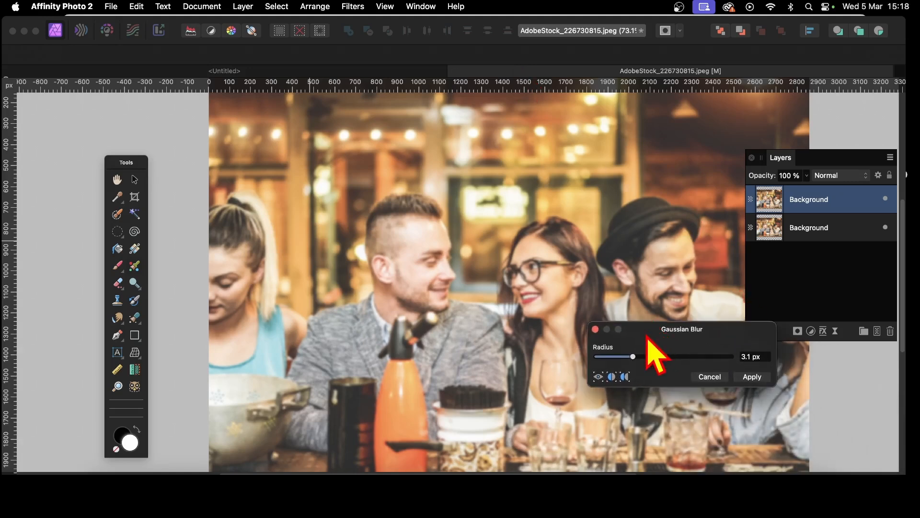
mouse_move(637, 360)
left_mouse_down()
mouse_move(654, 365)
mouse_move(644, 367)
left_mouse_up()
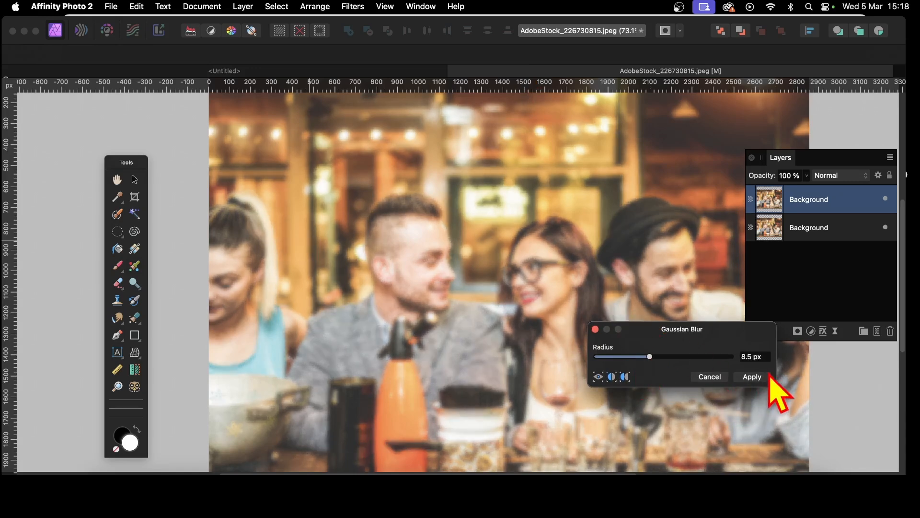
left_click(752, 377)
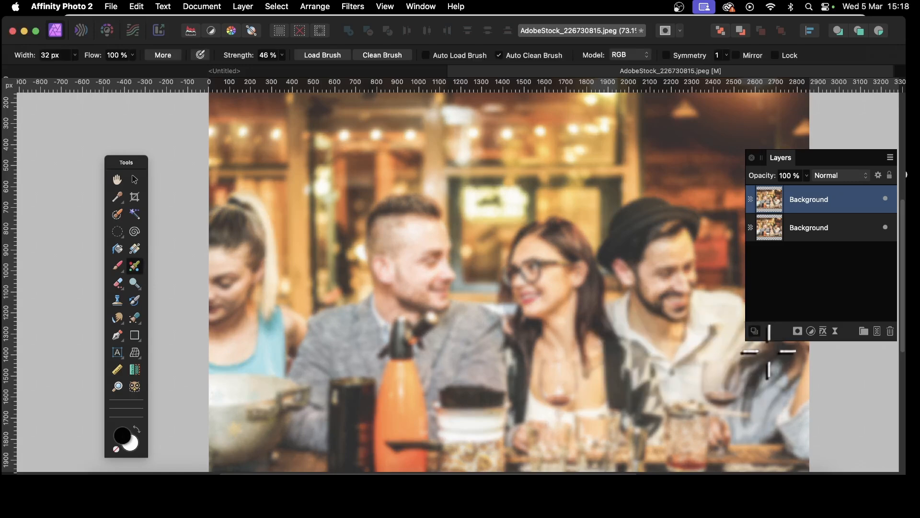
- Apply Detect Edges to the blurred copy and brighten the result with Auto Levels
left_click(360, 7)
mouse_move(364, 97)
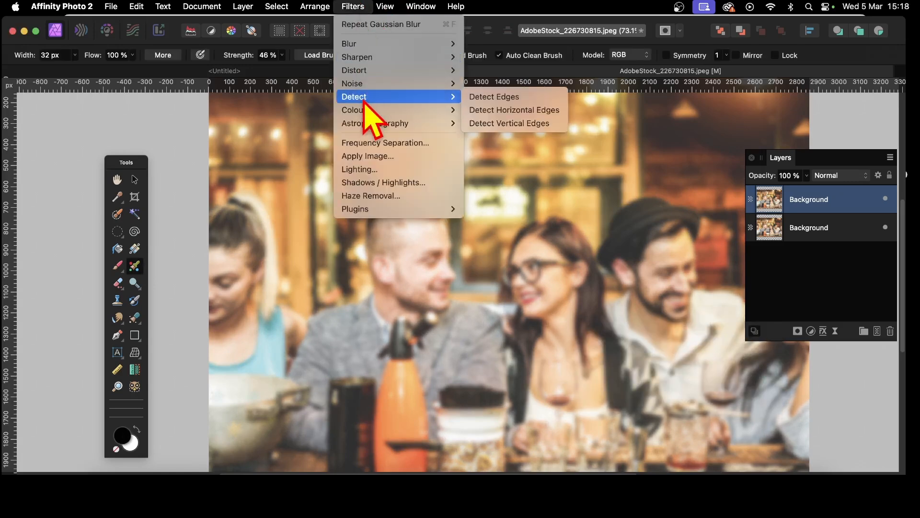
left_click(504, 98)
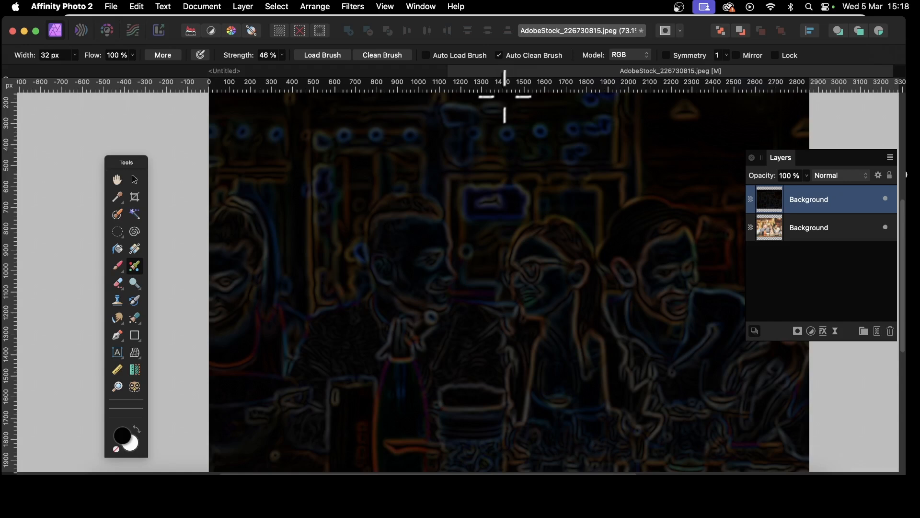
left_click(360, 7)
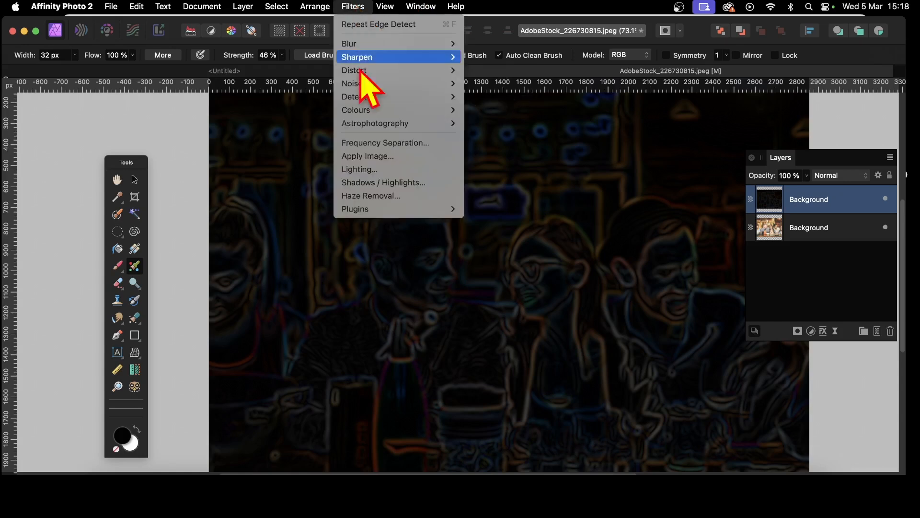
mouse_move(383, 110)
left_click(481, 112)
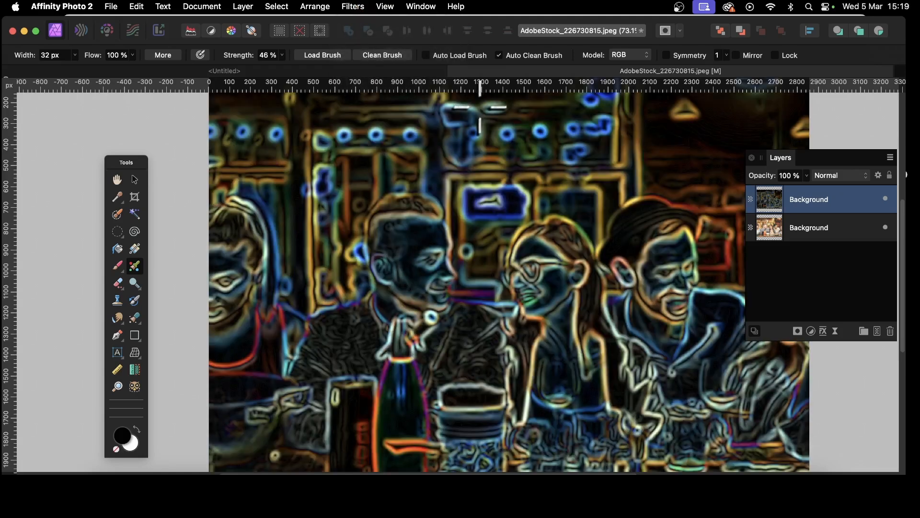
- Apply a monochrome Emboss filter to the edge layer with a 14 px radius and 25° rotation
left_click(360, 7)
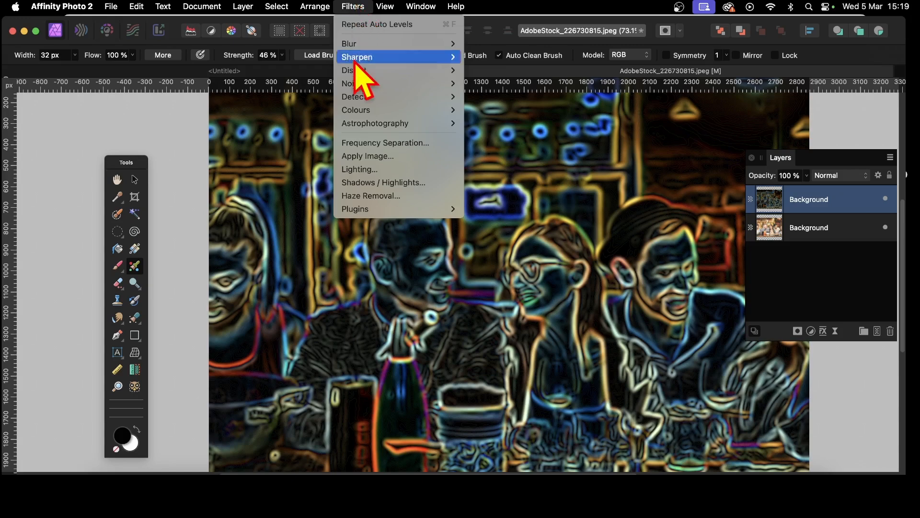
mouse_move(364, 110)
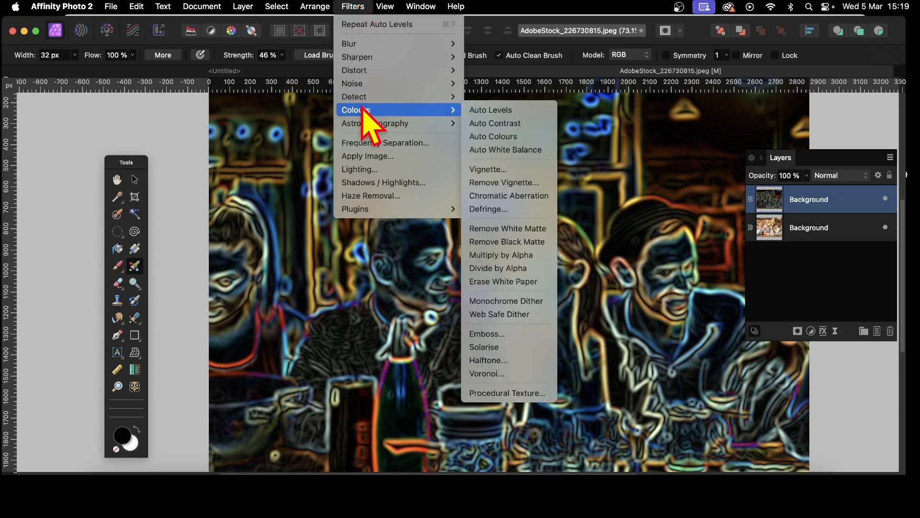
left_click(512, 334)
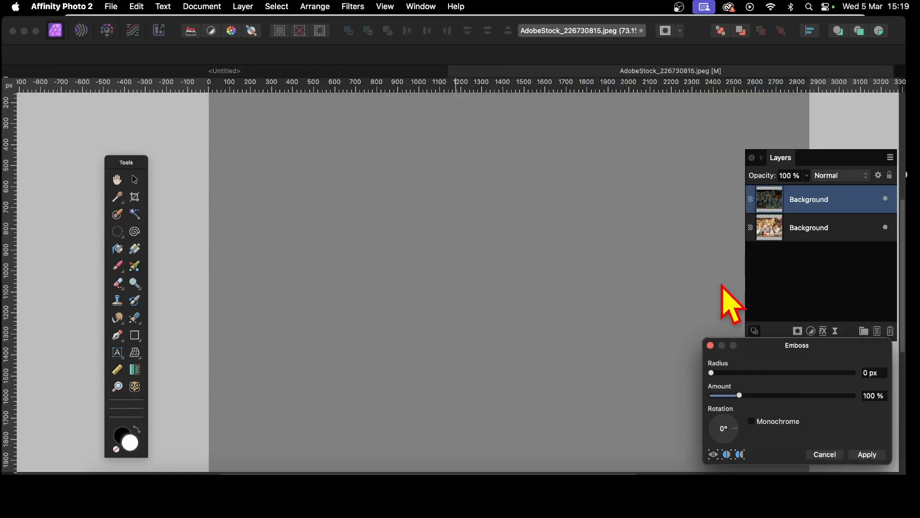
left_click_drag(557, 307, 609, 263)
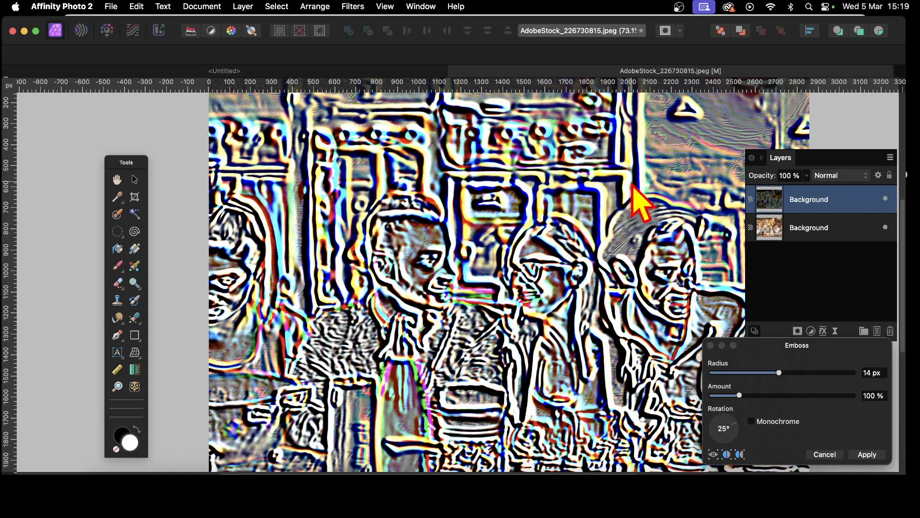
left_click(778, 349)
left_click_drag(779, 349, 705, 276)
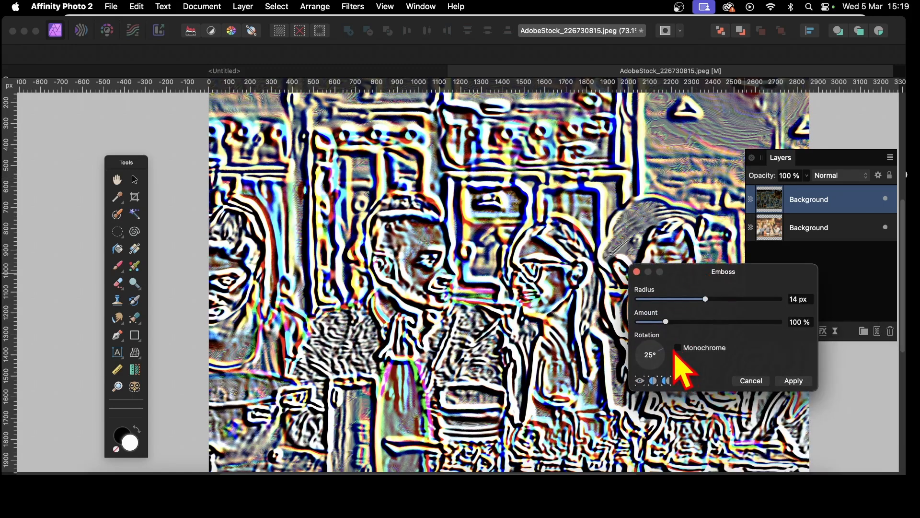
left_click(678, 347)
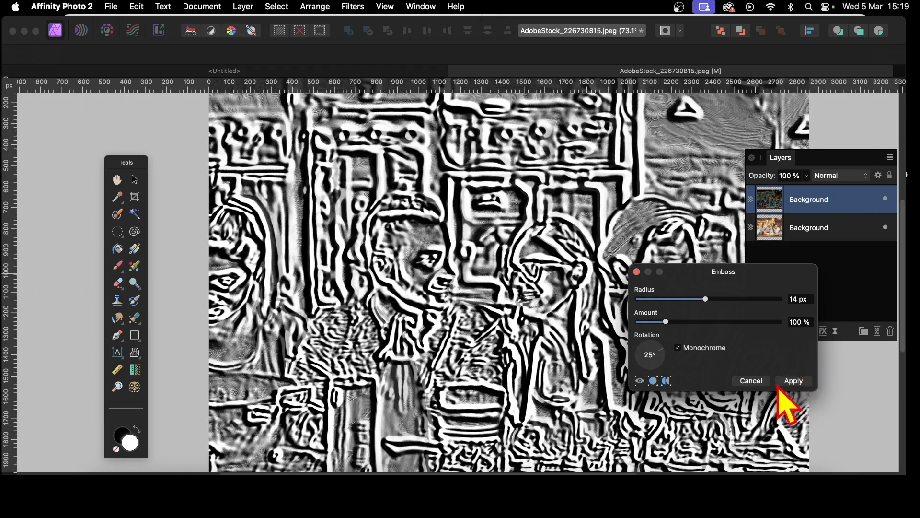
left_click(792, 380)
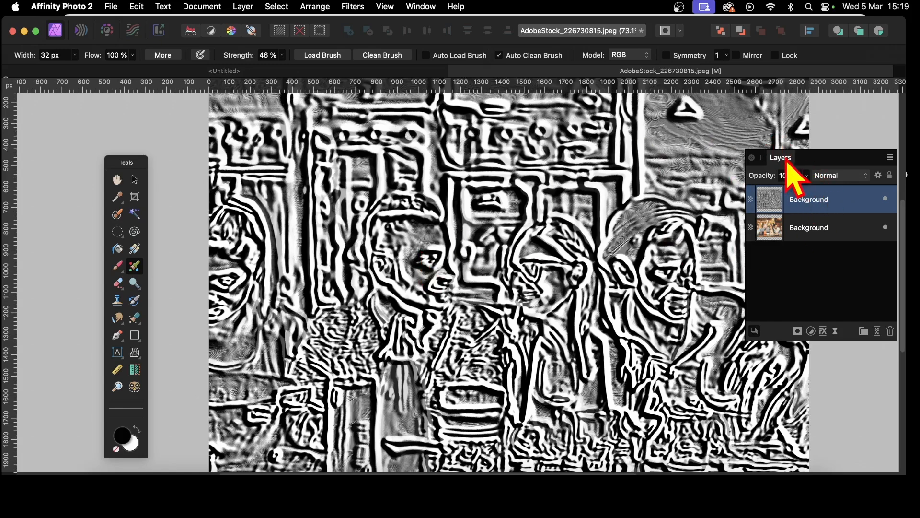
- Set the embossed layer's blend mode to Contrast Negate
left_click(835, 179)
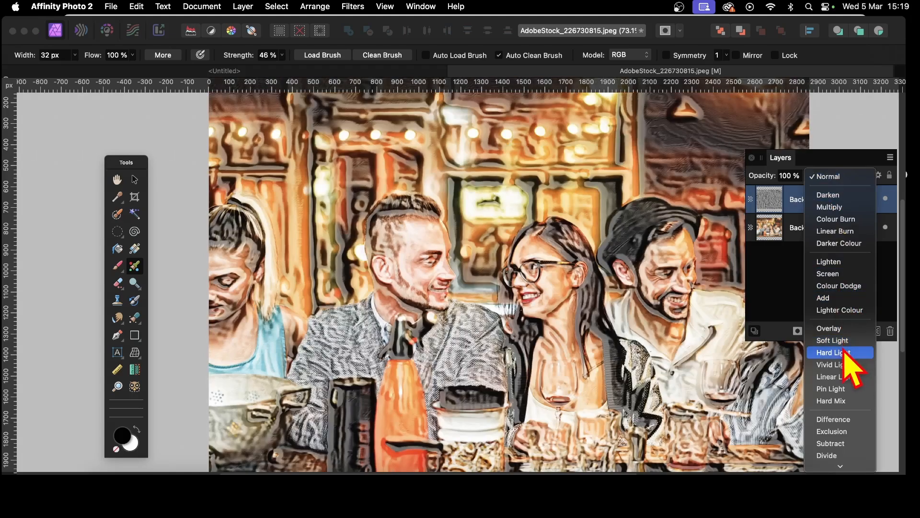
scroll(844, 345, "down", 3)
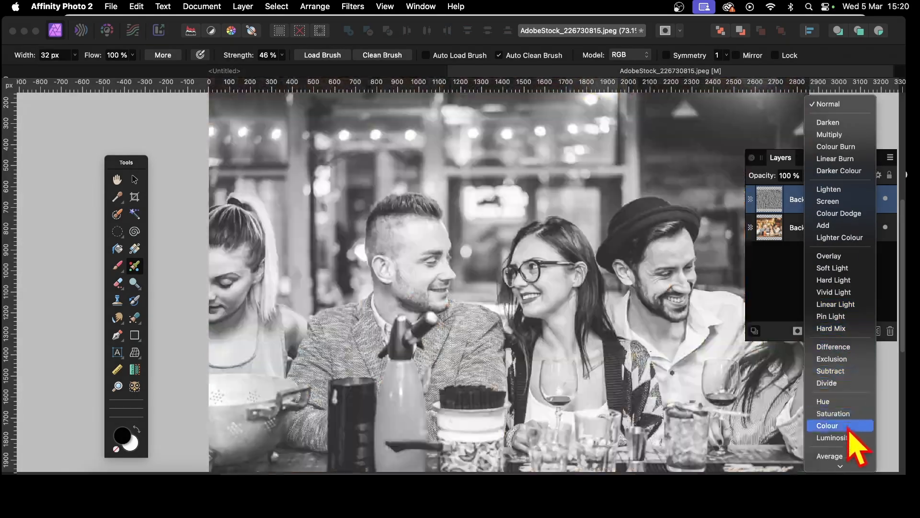
mouse_move(848, 467)
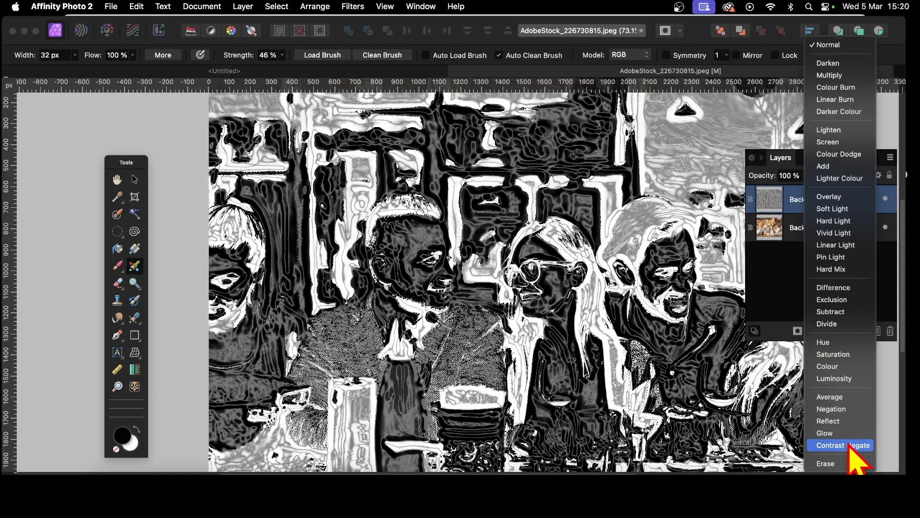
left_click(846, 446)
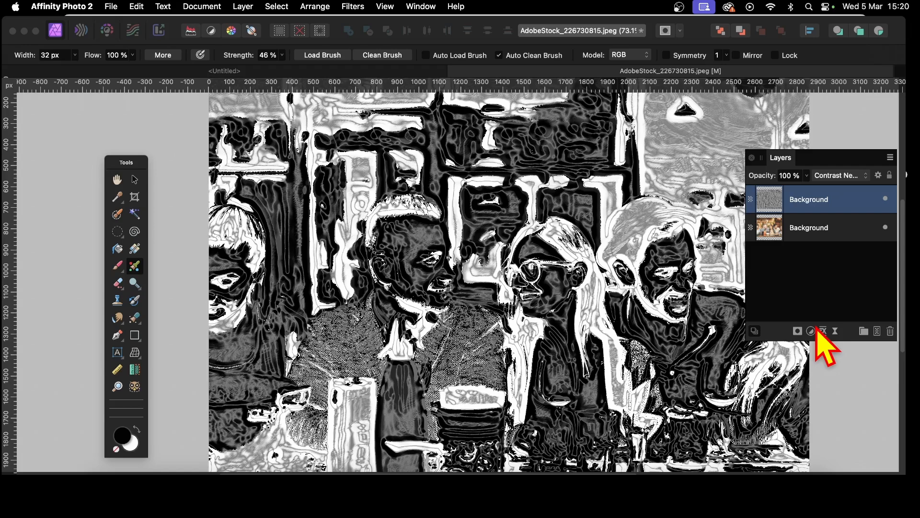
left_click(841, 175)
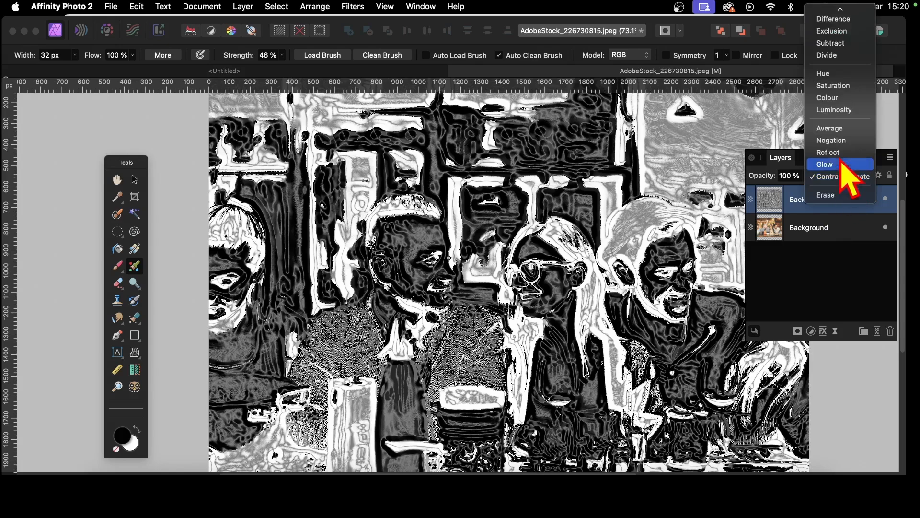
scroll(851, 143, "up", 2)
left_click(846, 214)
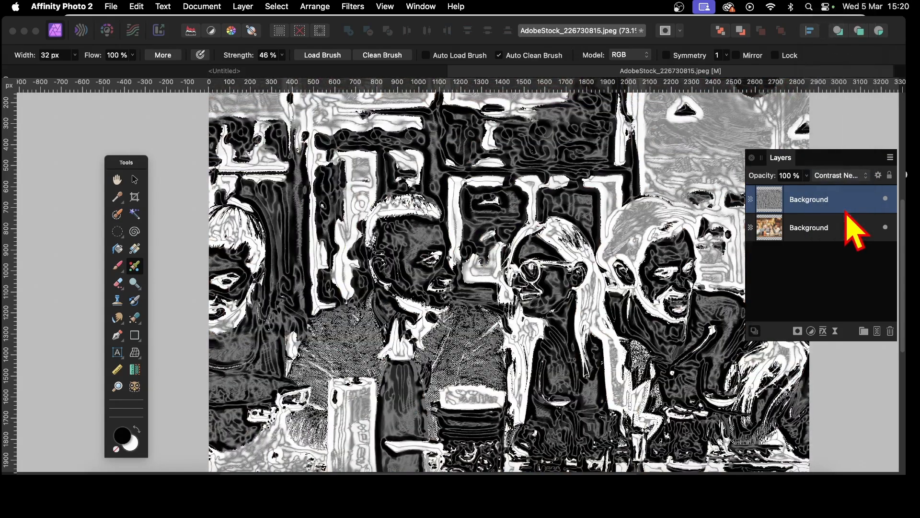
left_click(844, 177)
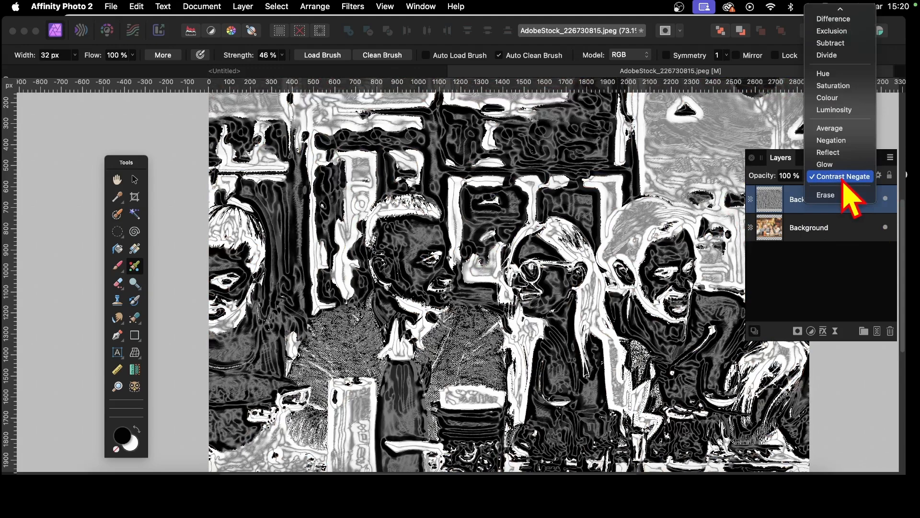
left_click(842, 179)
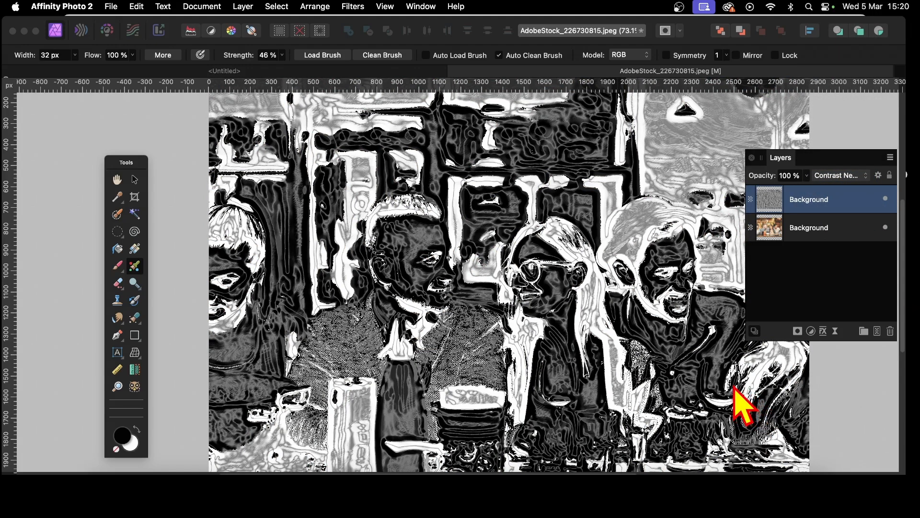
- Merge the visible layers into a new pixel layer and invert its colours
left_click(243, 7)
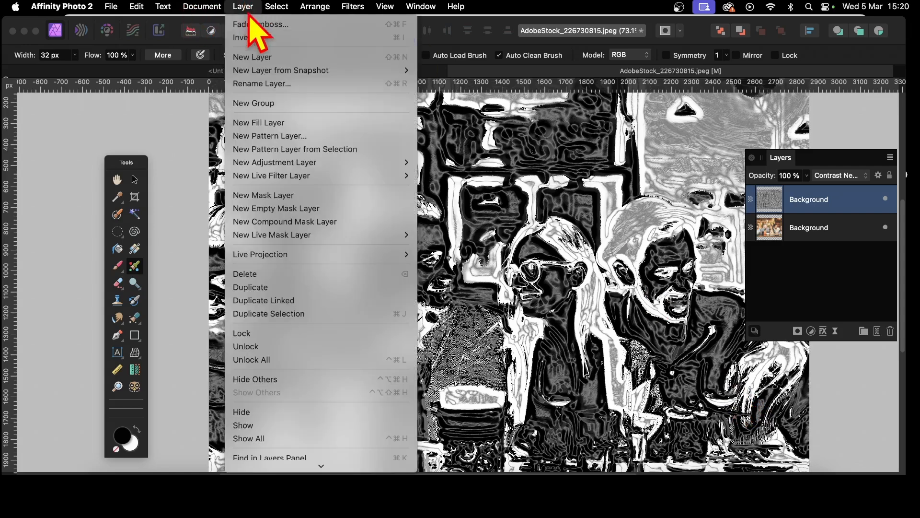
scroll(248, 24, "down", 5)
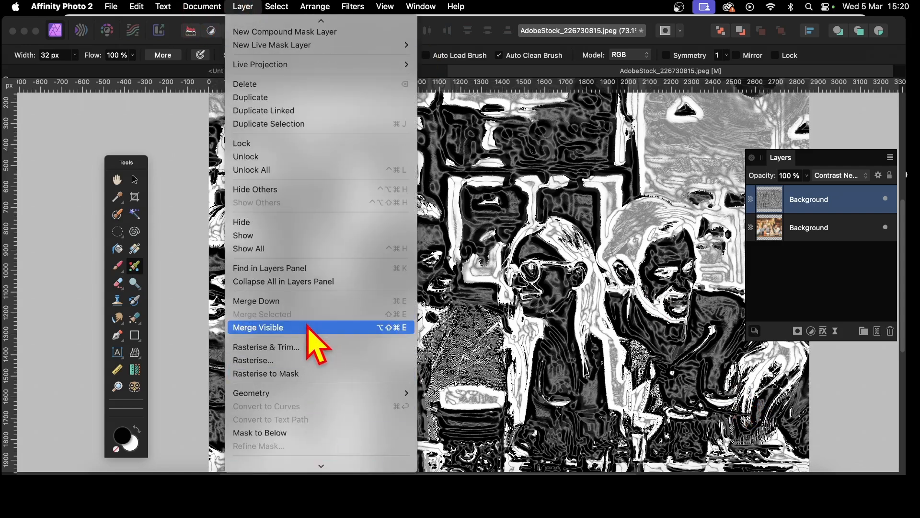
left_click(312, 341)
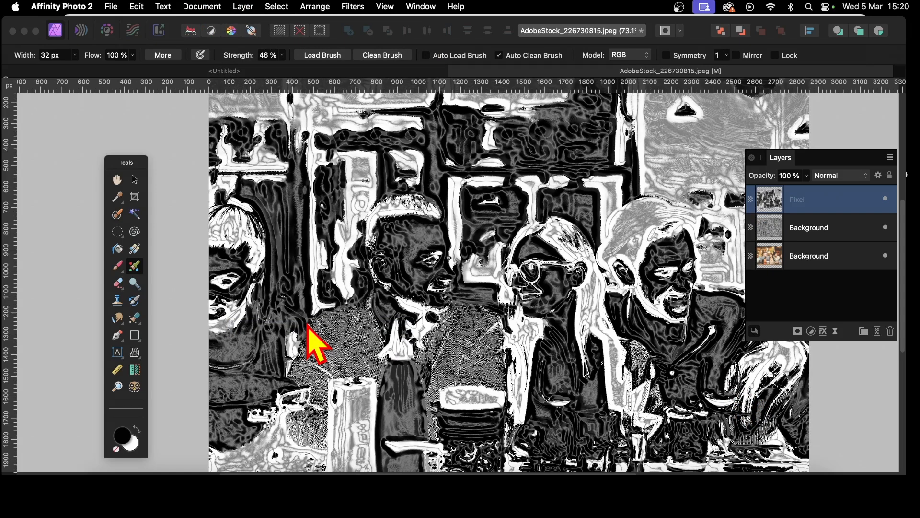
left_click(243, 6)
left_click(247, 40)
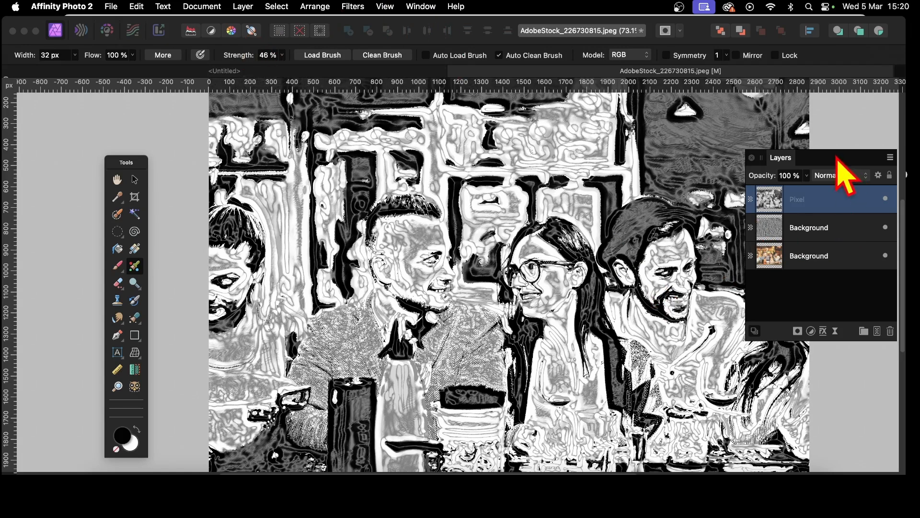
- Hide the embossed Background layer directly beneath the merged pixel layer
left_click_drag(836, 158, 800, 148)
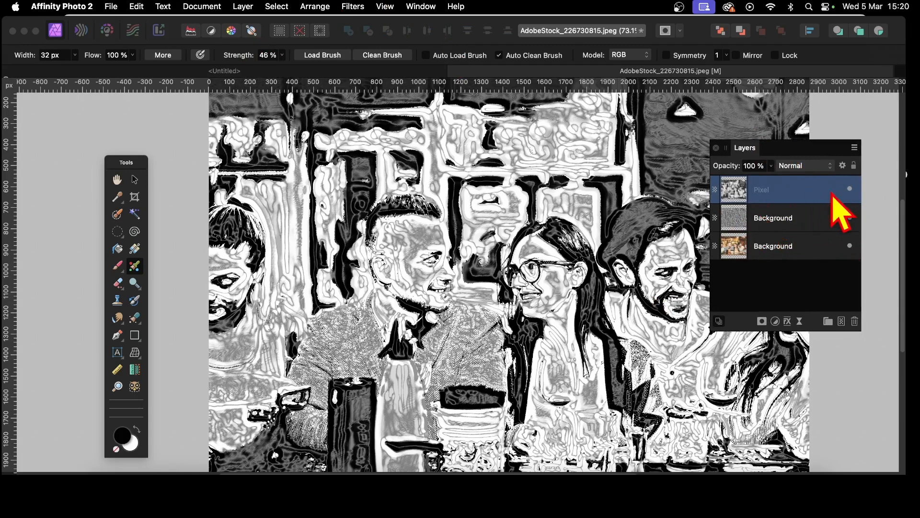
left_click(799, 166)
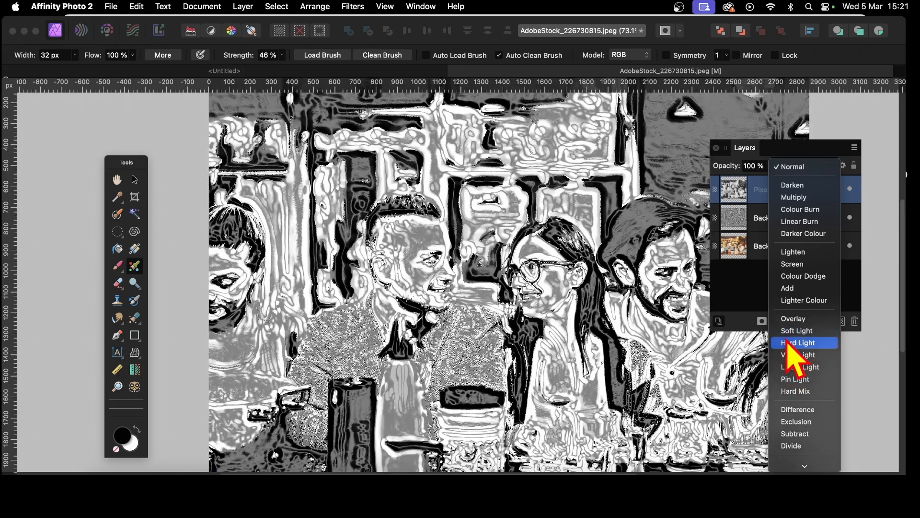
left_click(746, 296)
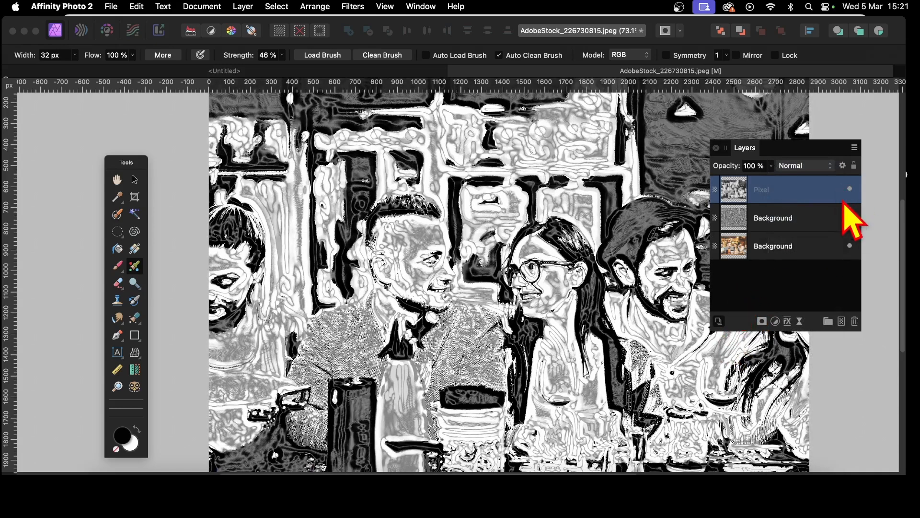
left_click(850, 218)
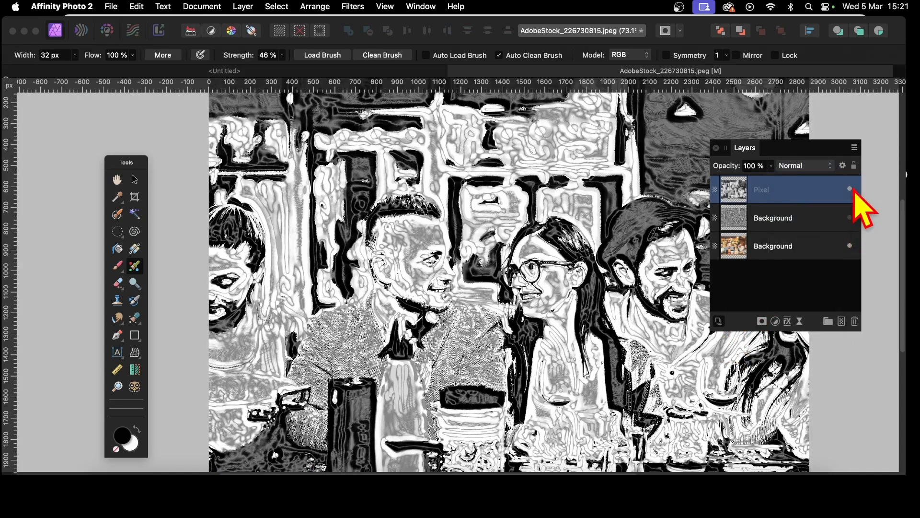
- Preview blend modes on the inverted pixel layer, keep it at Normal, and lower its opacity to 53%
left_click(815, 166)
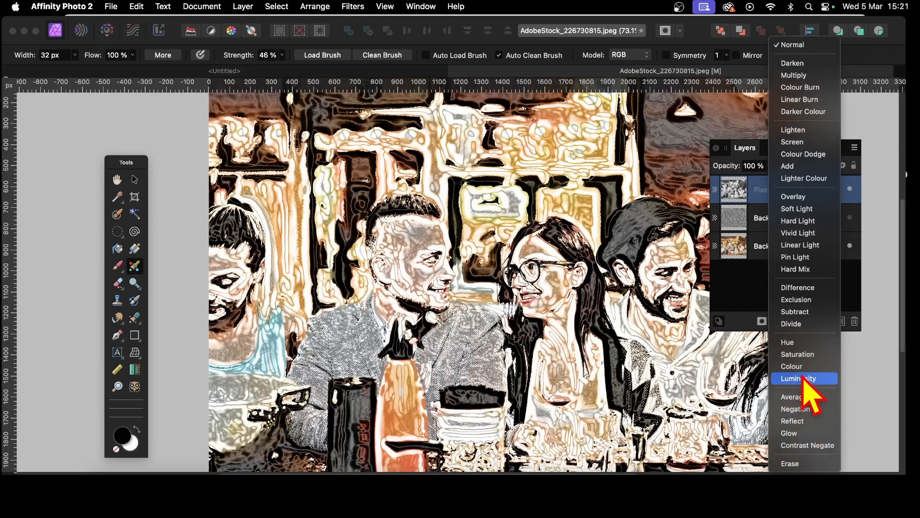
left_click(791, 44)
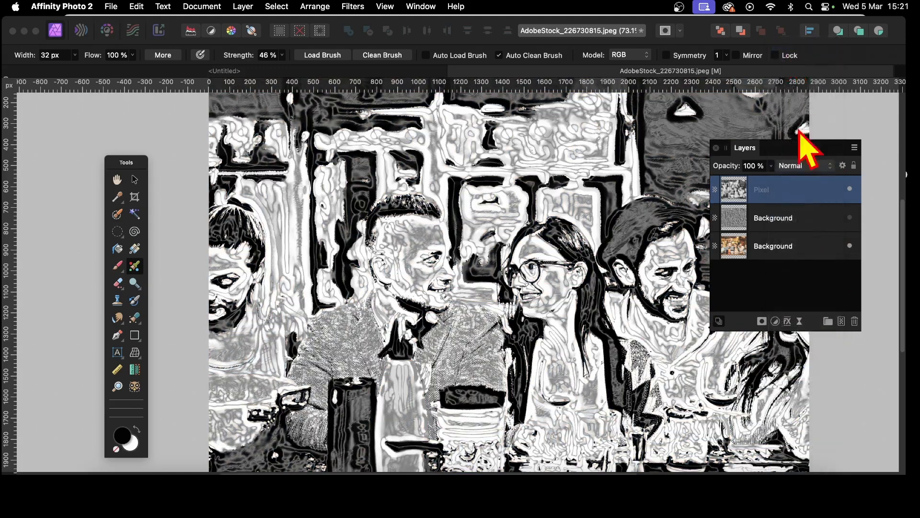
left_click(769, 168)
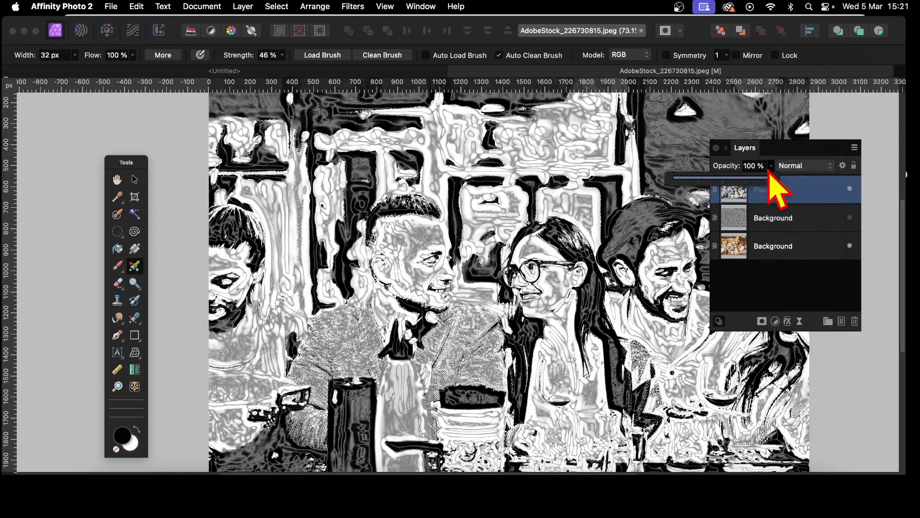
left_click_drag(770, 176, 726, 177)
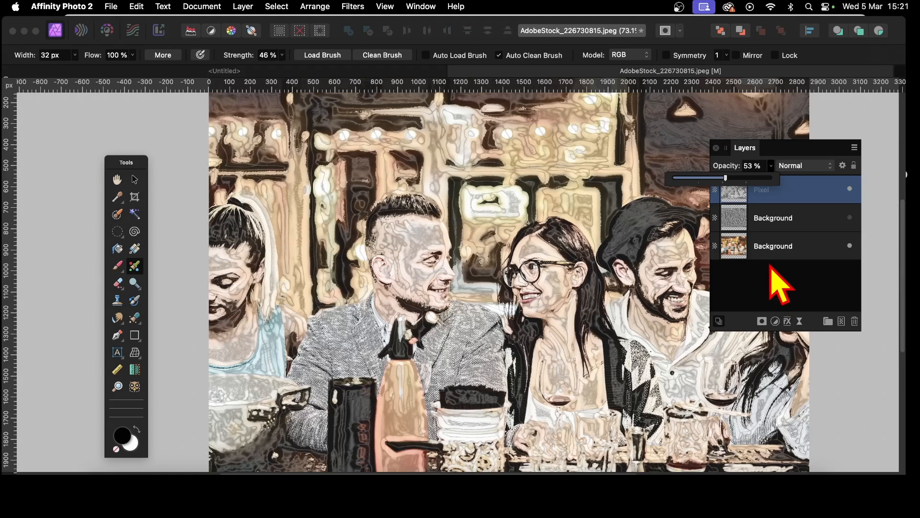
left_click(779, 281)
- Delete the inverted pixel layer, then show the embossed Background layer and set its blend mode to Normal
left_click(786, 190)
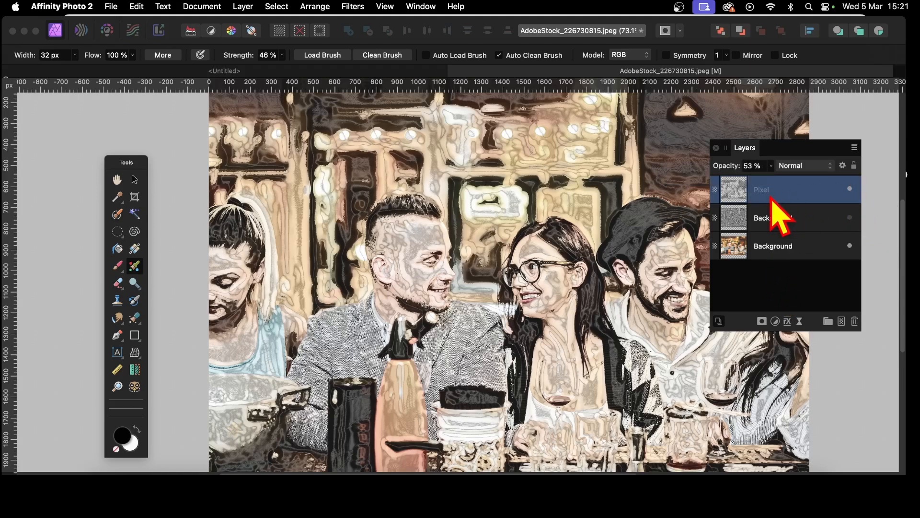
key("Delete")
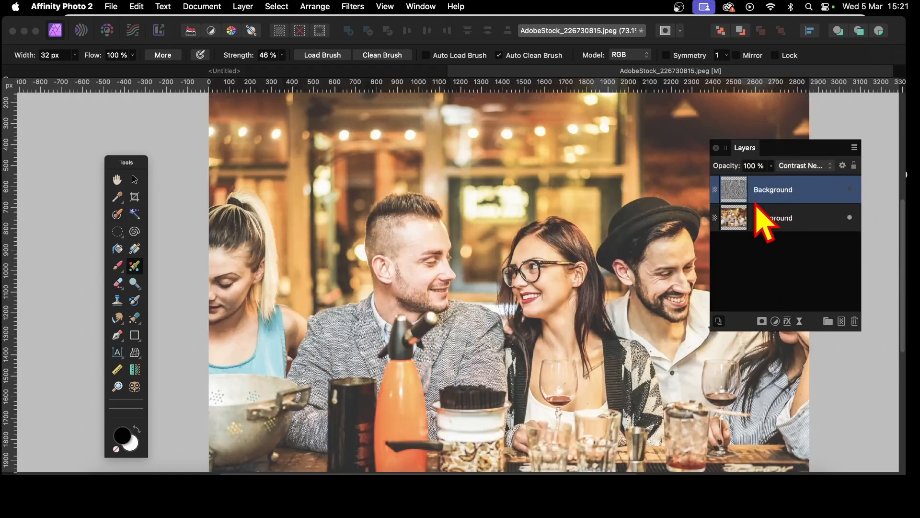
left_click(850, 189)
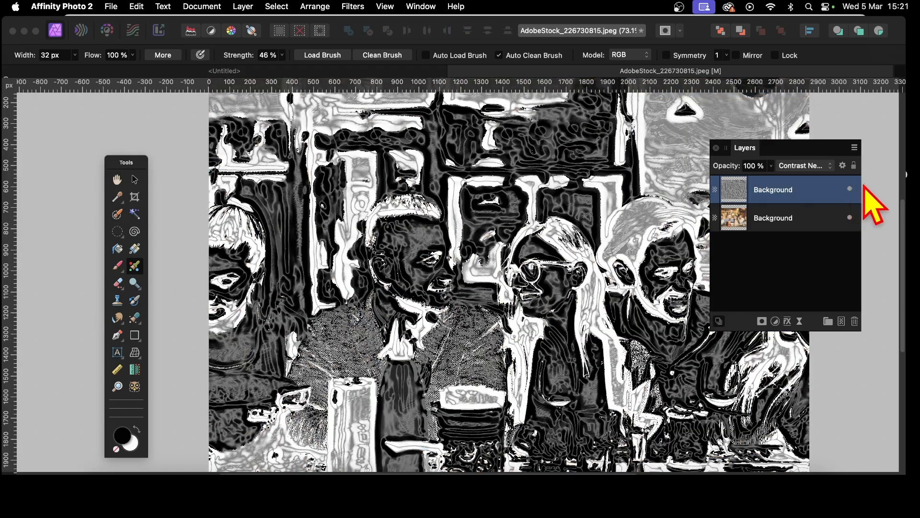
left_click(809, 166)
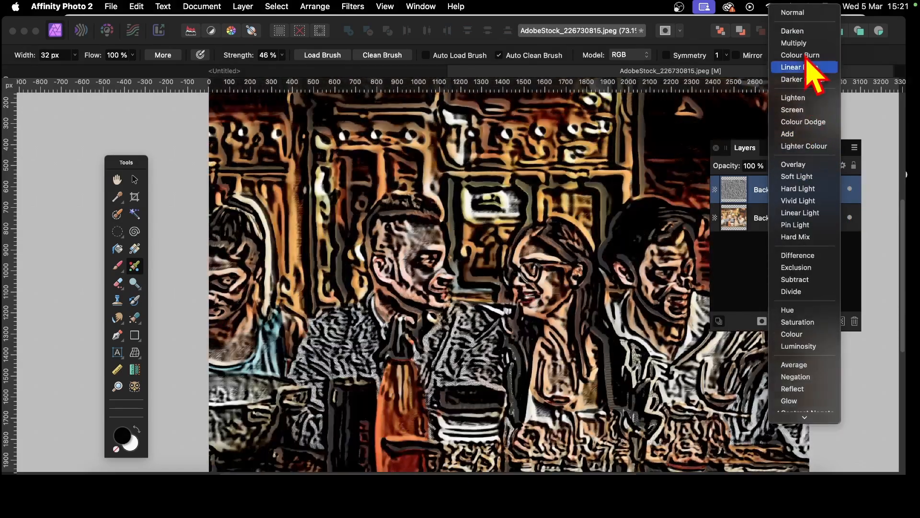
left_click(808, 14)
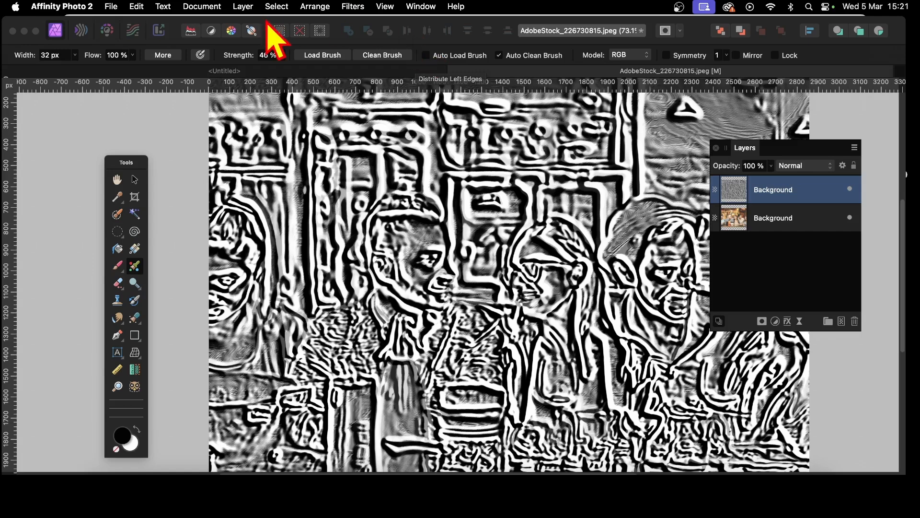
- Merge the visible layers into a new pixel layer and apply a Gaussian Blur with an 8.9 px radius to it
left_click(251, 5)
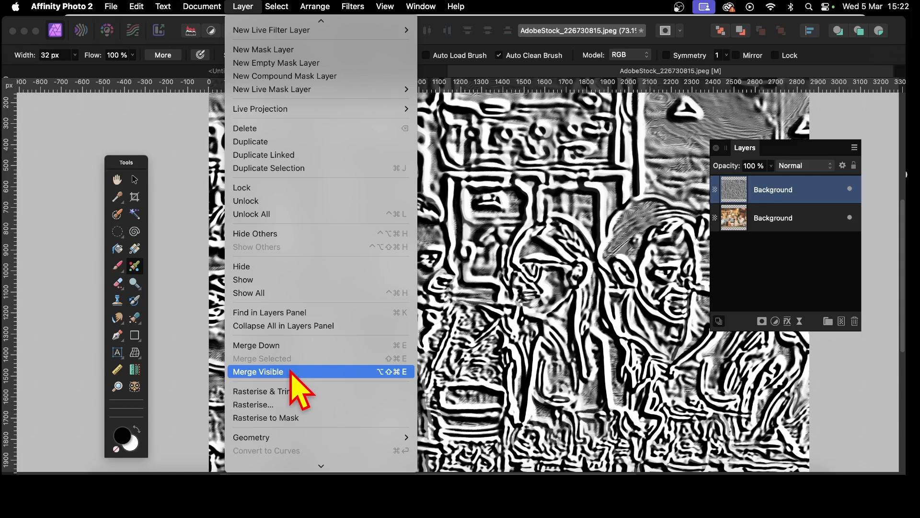
left_click(289, 372)
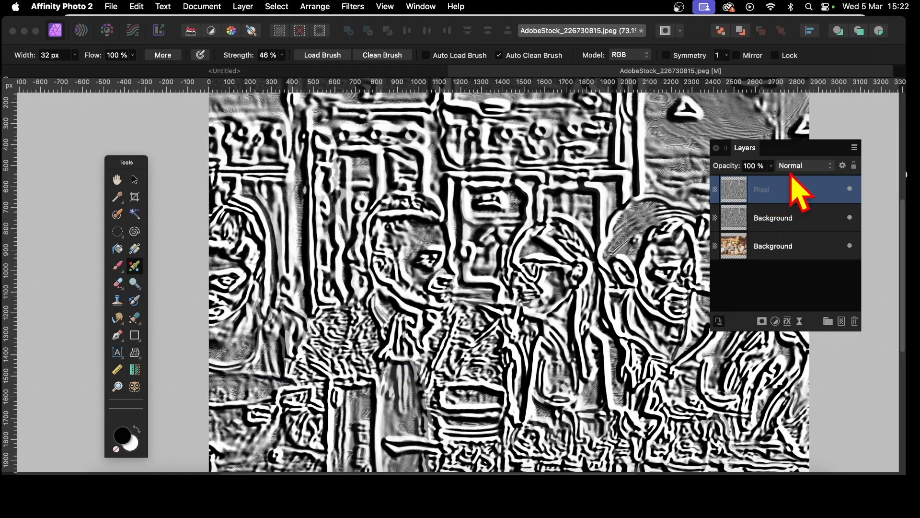
left_click(352, 6)
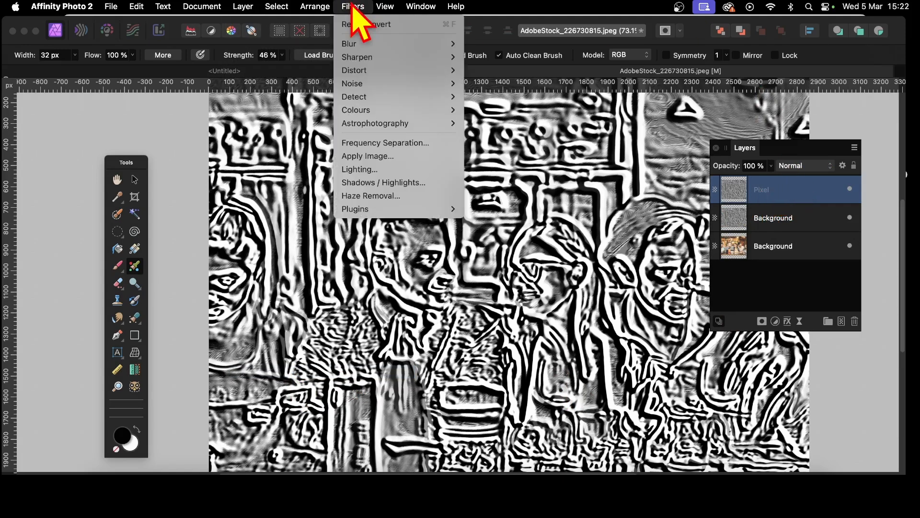
mouse_move(363, 45)
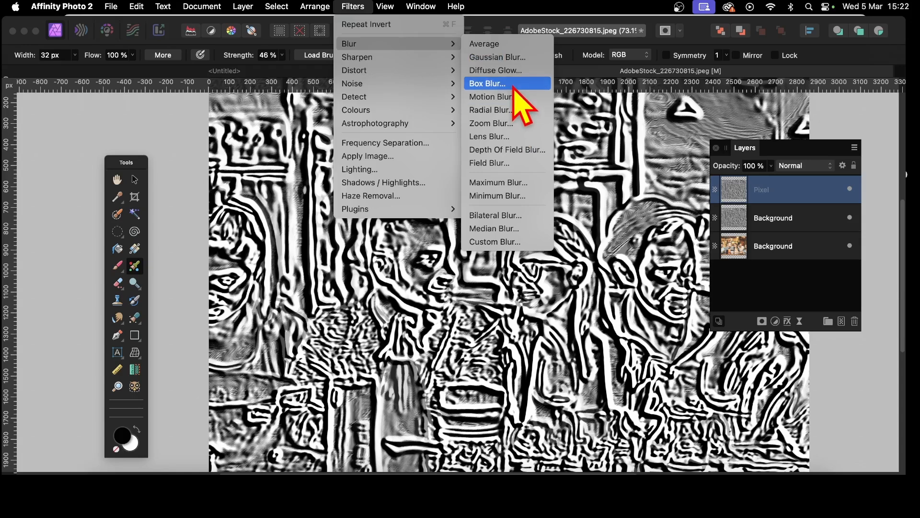
left_click(509, 60)
left_click_drag(786, 405, 615, 339)
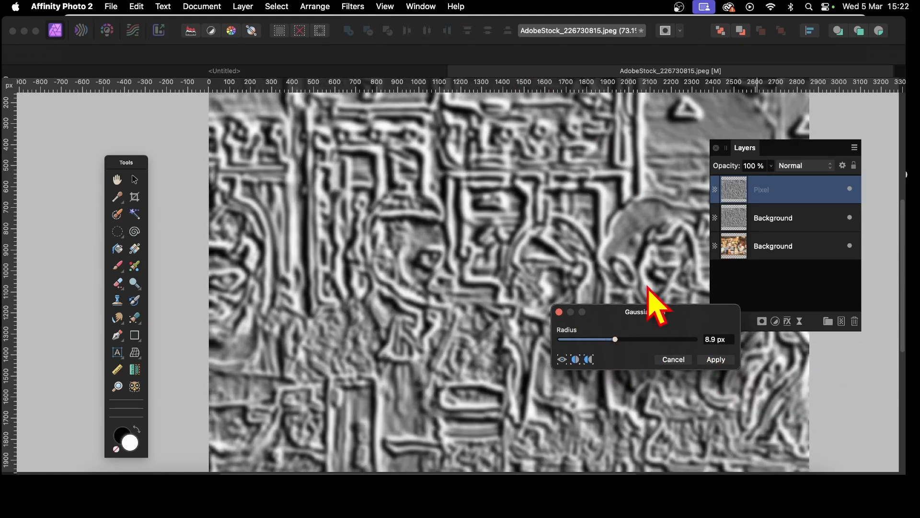
left_click(715, 360)
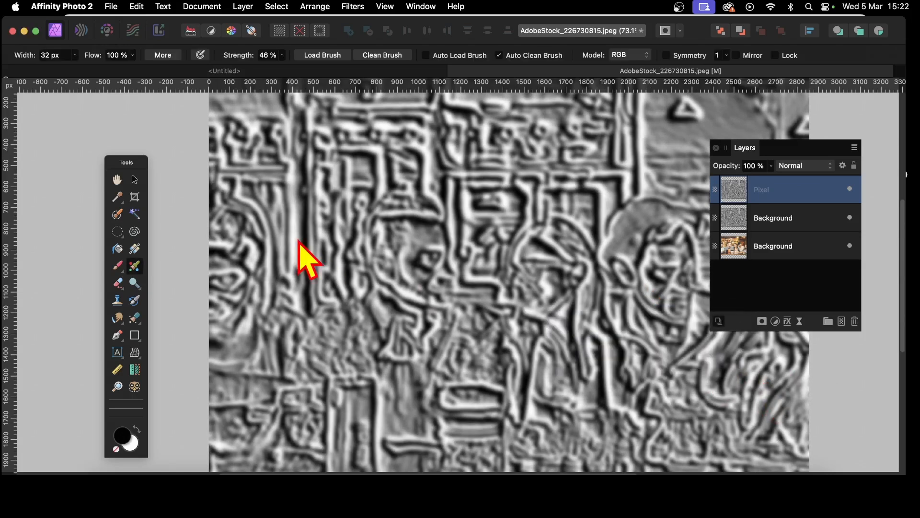
- Apply Detect Edges to the blurred pixel layer and brighten the resulting lines with Auto Levels
left_click(360, 6)
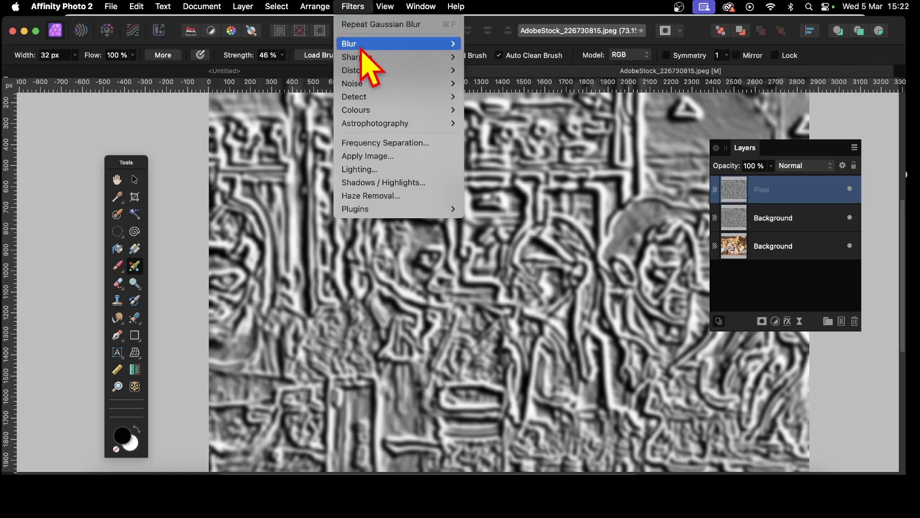
mouse_move(367, 98)
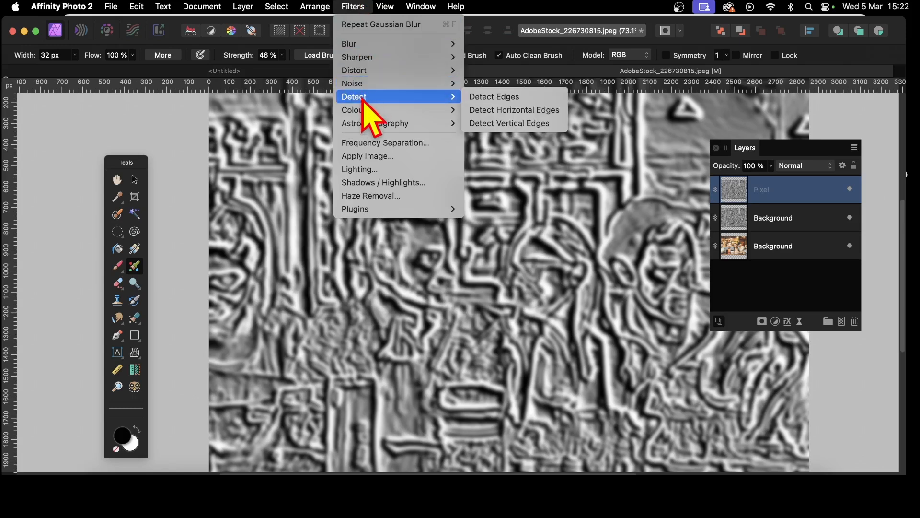
left_click(510, 99)
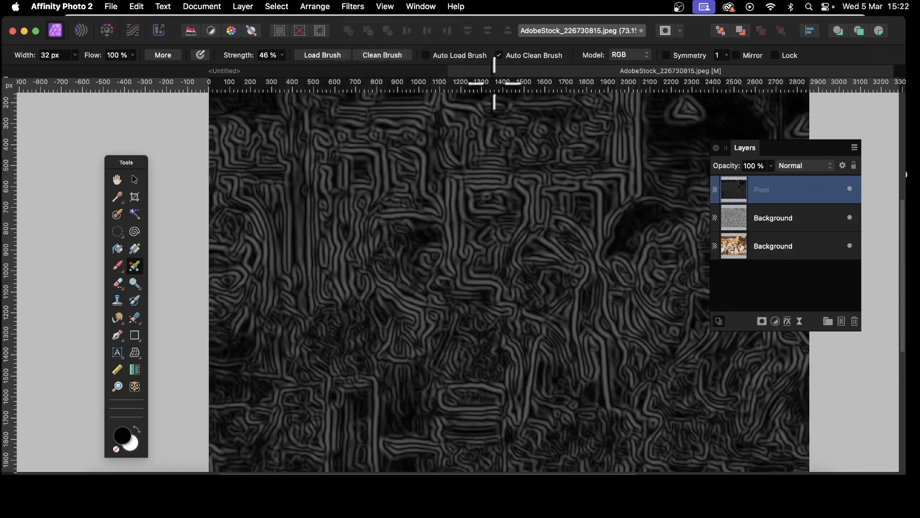
left_click(357, 6)
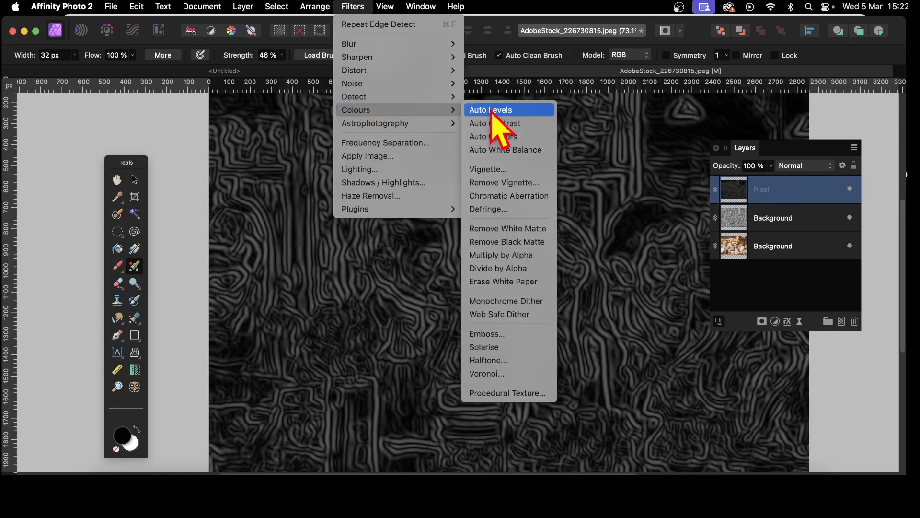
left_click(492, 111)
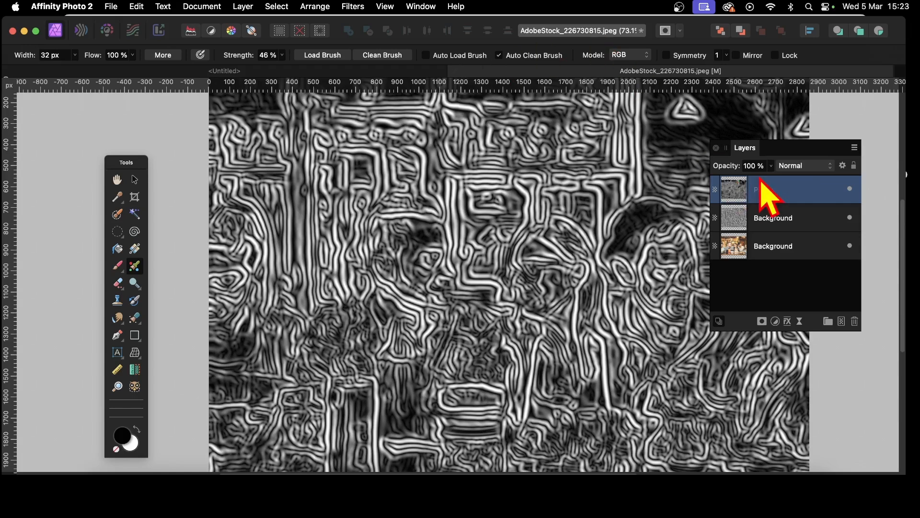
- Try the Contrast Negate blend mode on the edge-detected pixel layer, then return it to Normal
left_click(804, 165)
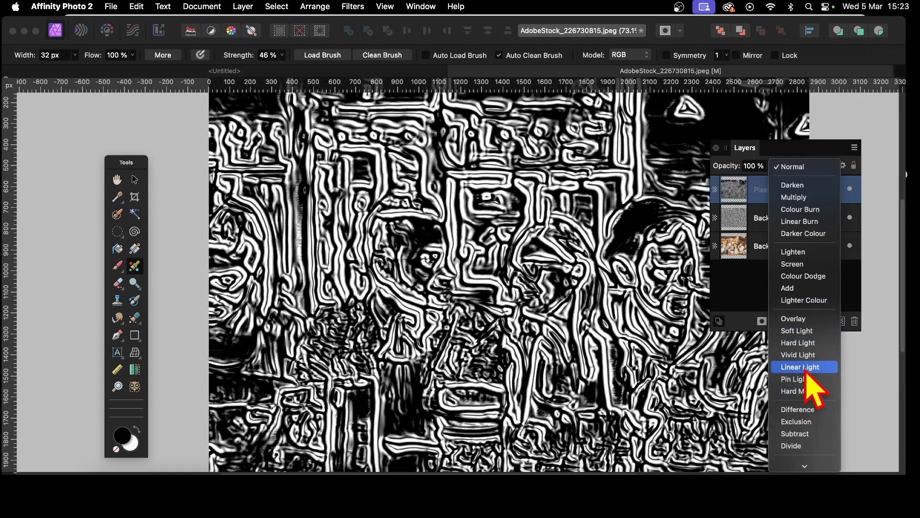
scroll(805, 374, "down", 5)
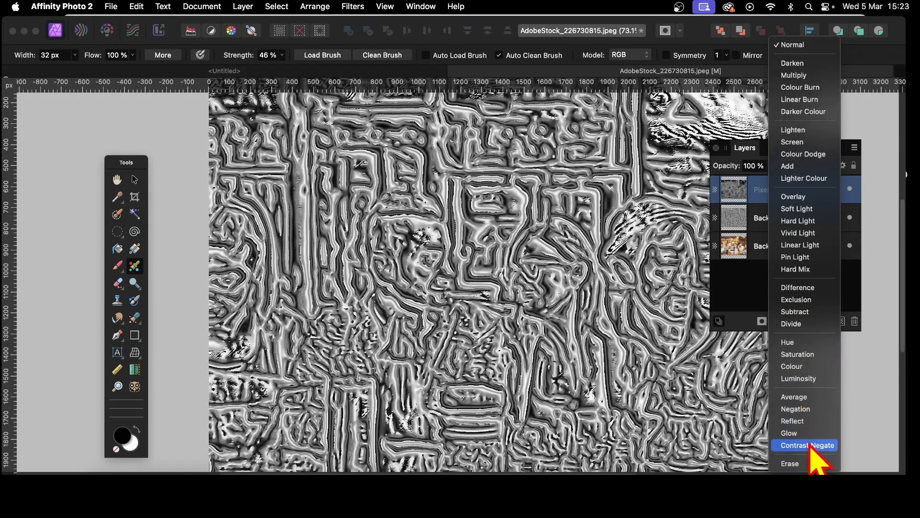
left_click(815, 446)
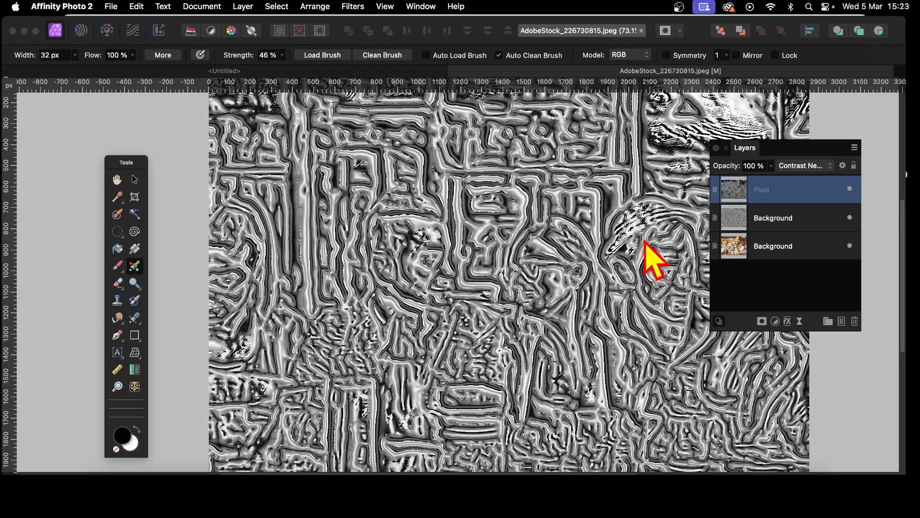
left_click(790, 166)
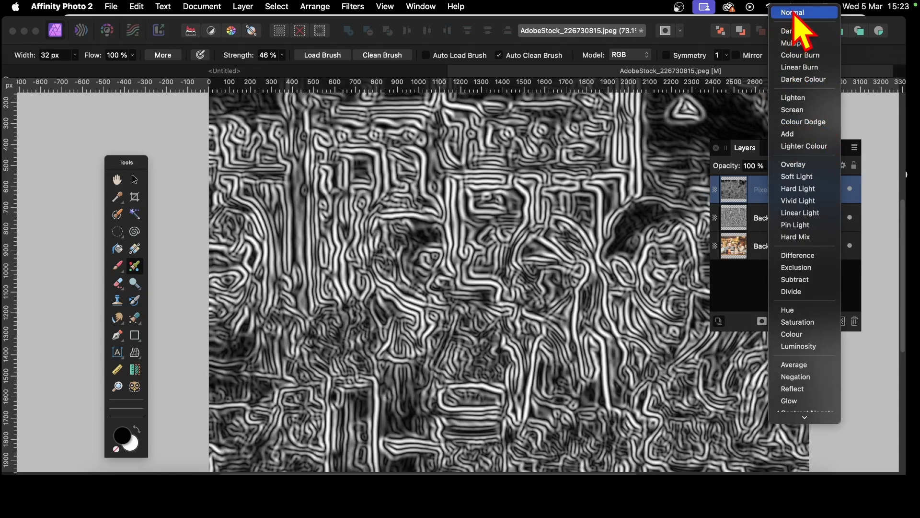
left_click(794, 12)
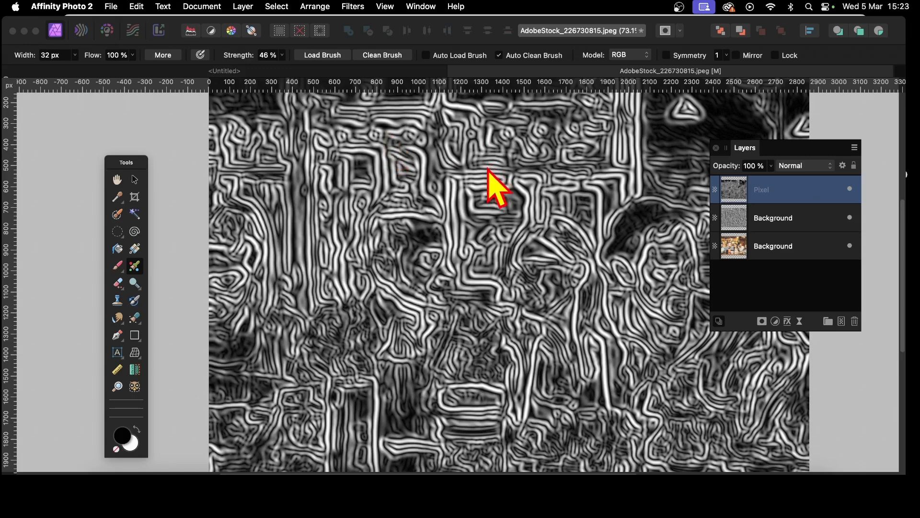
- Apply a monochrome Emboss filter to the edge-detected pixel layer with a 7.7 px radius, 100% amount and 320° rotation
left_click(352, 6)
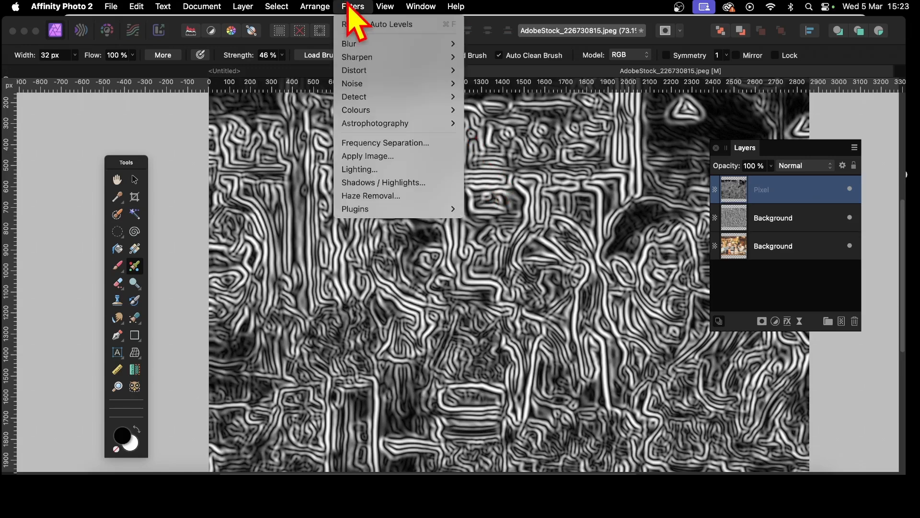
mouse_move(379, 112)
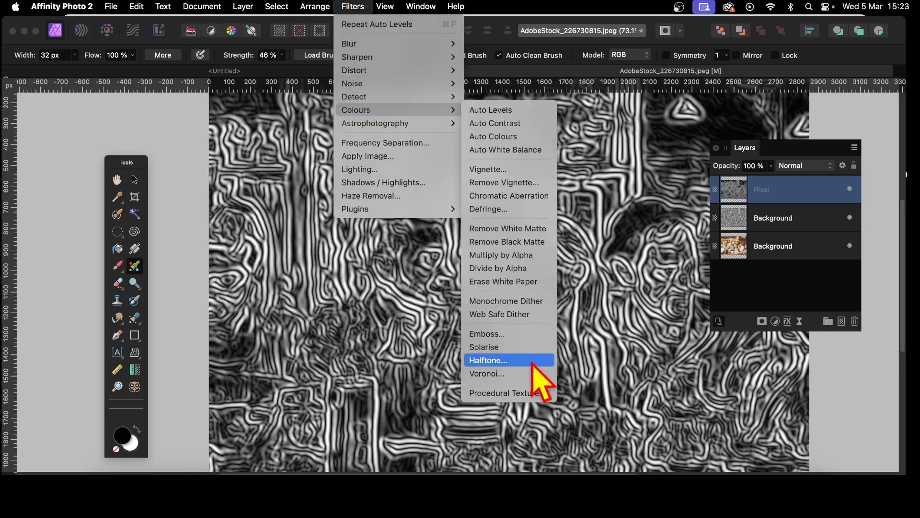
left_click(494, 334)
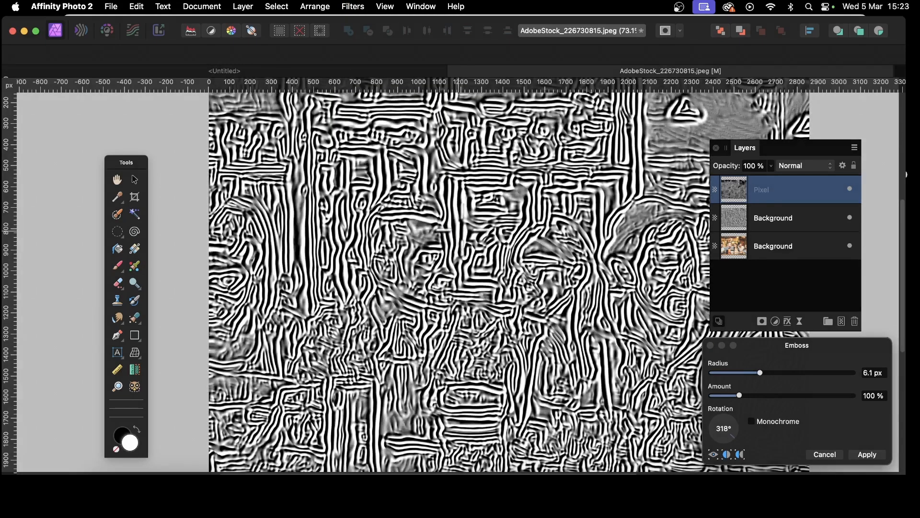
left_click_drag(463, 230, 467, 234)
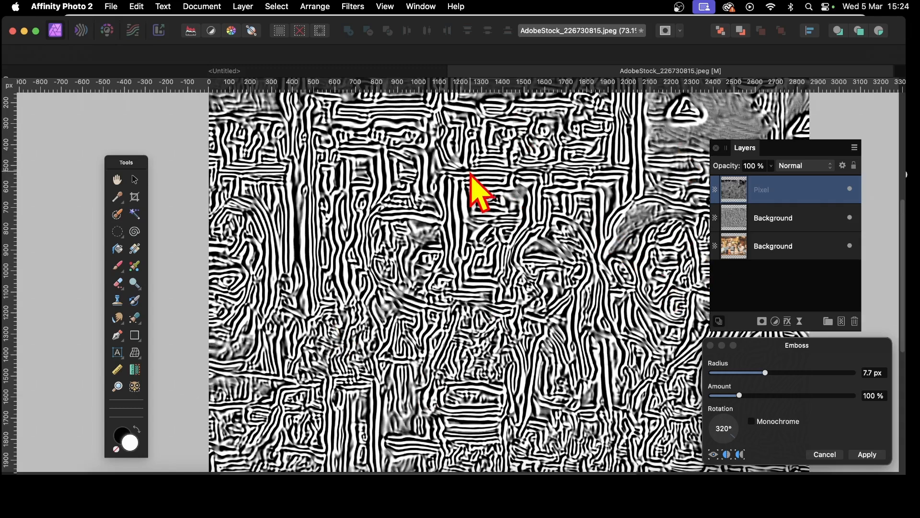
left_click(751, 421)
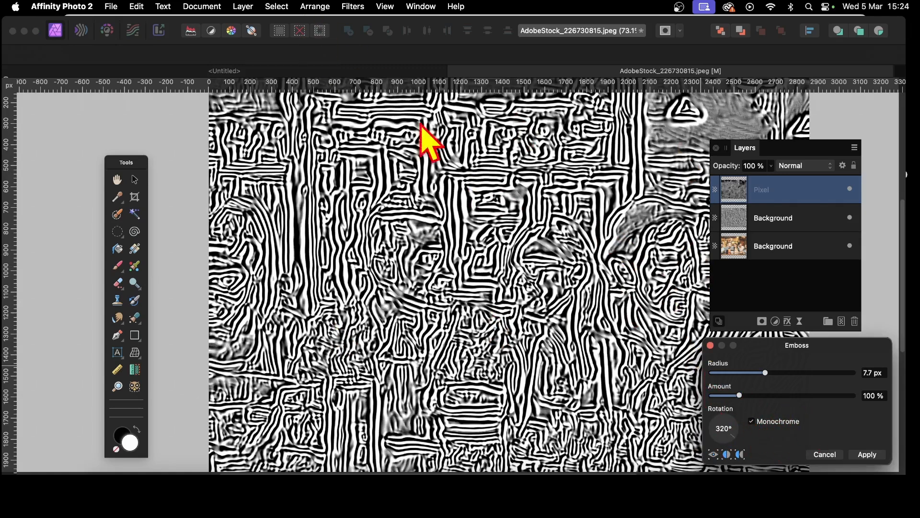
left_click(868, 454)
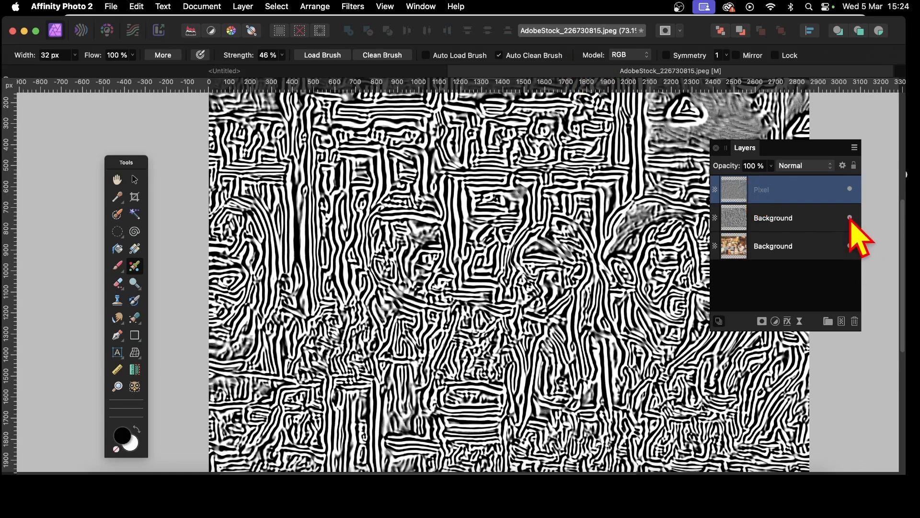
- Set the embossed pixel layer's blend mode to Difference and toggle its visibility to compare the effect
left_click(801, 166)
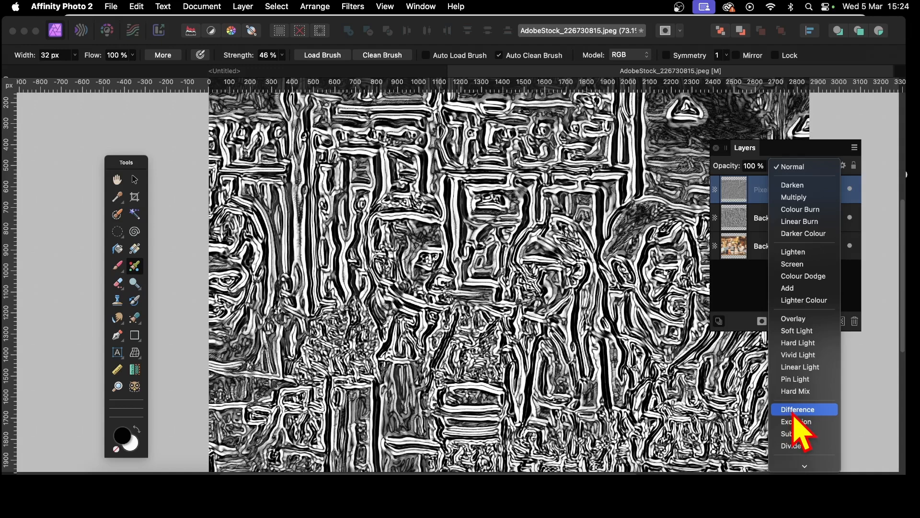
left_click(794, 412)
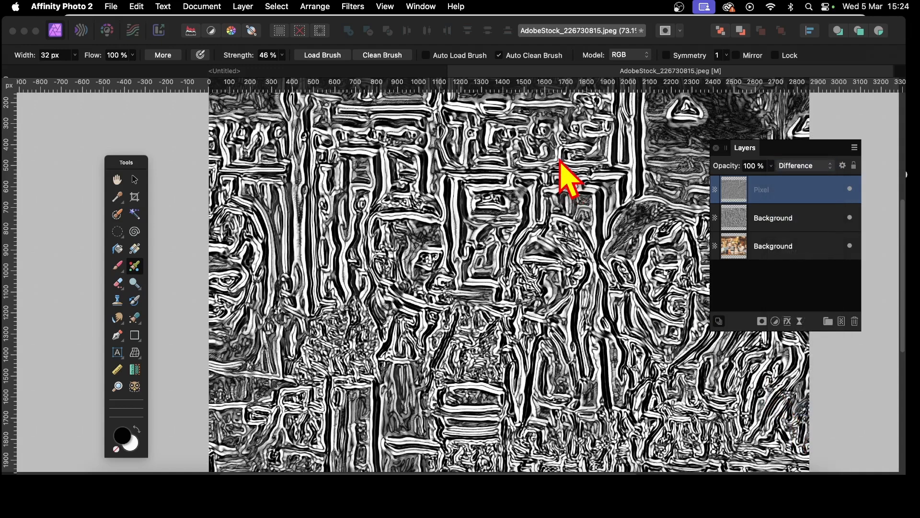
left_click(850, 189)
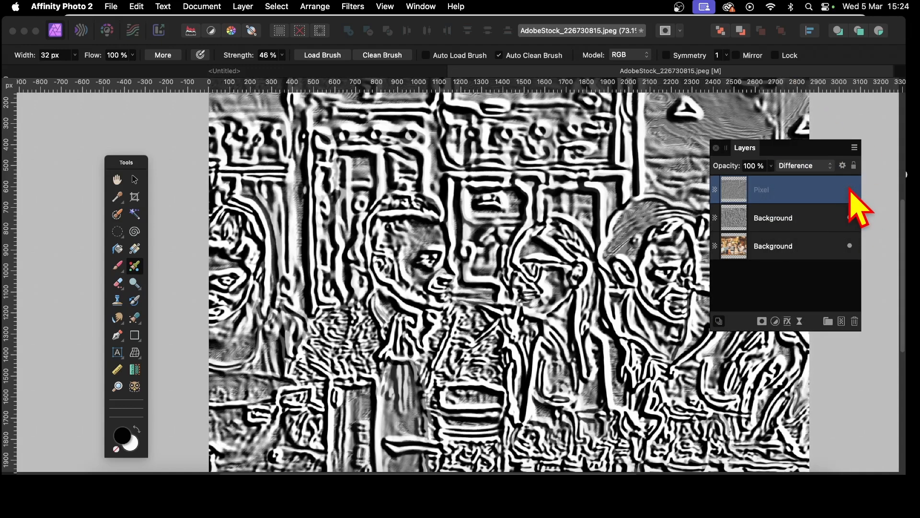
left_click(851, 189)
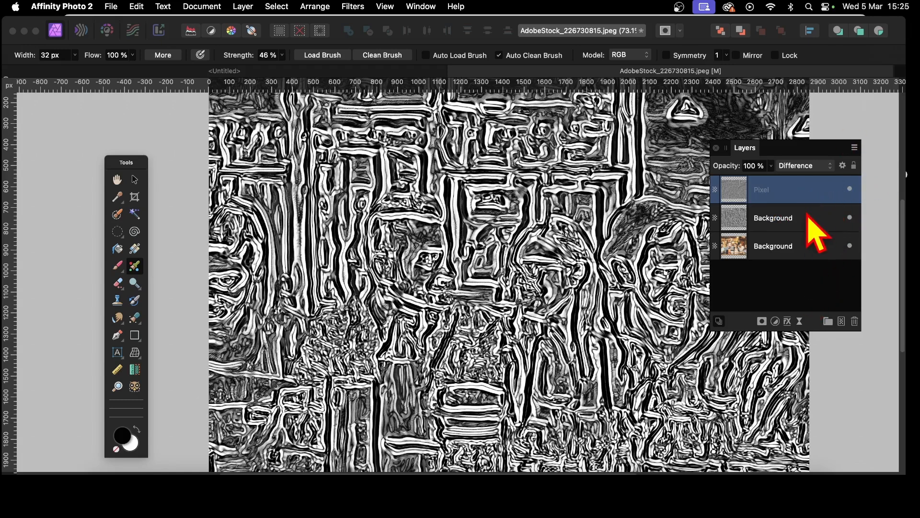
- Hide the edge-detected Background layer and set the embossed pixel layer's blend mode to Contrast Negate over the original photo
left_click(849, 218)
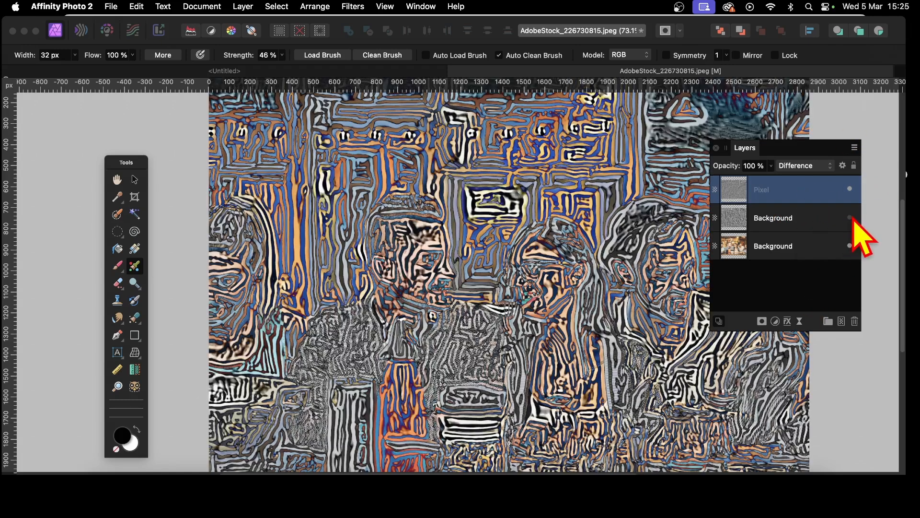
left_click(810, 166)
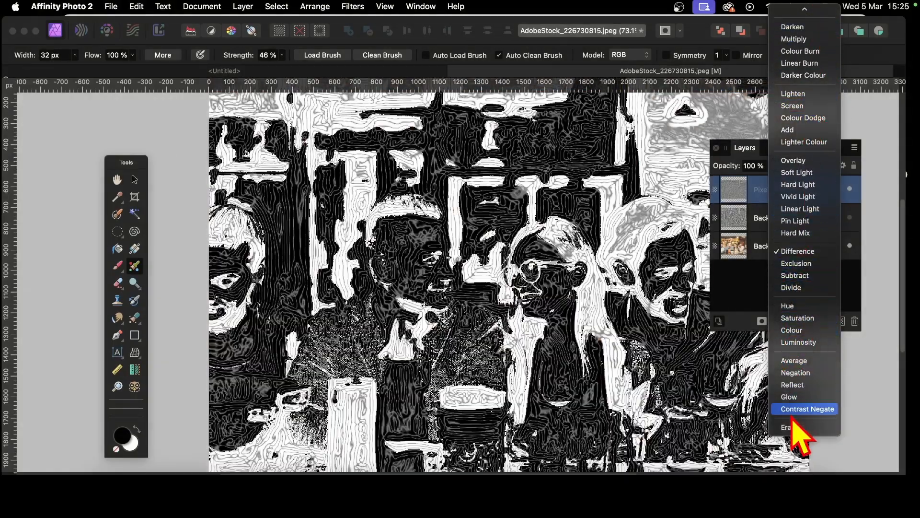
left_click(807, 409)
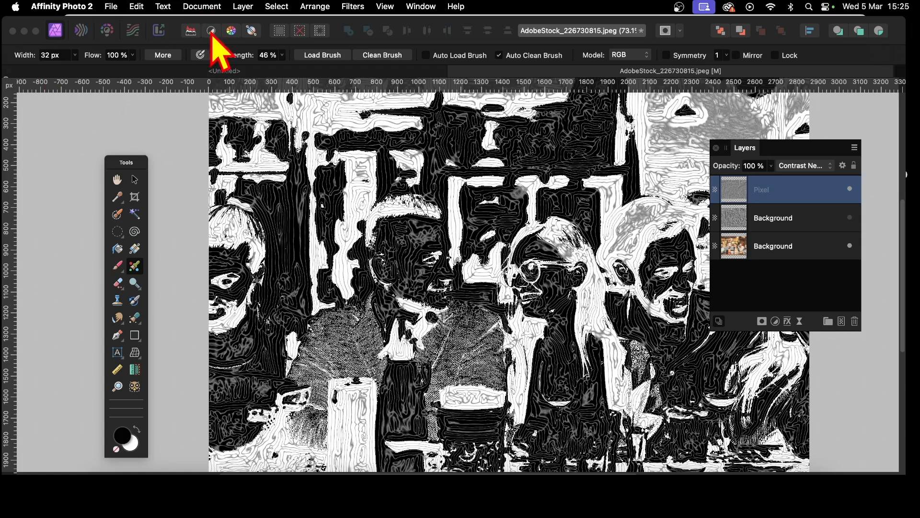
- Merge the visible layers into a new pixel layer and invert that merged layer
left_click(243, 6)
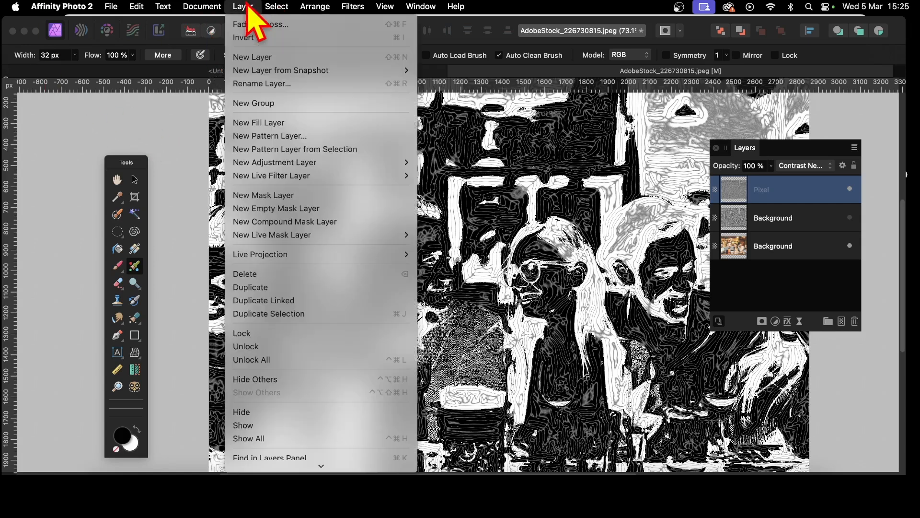
scroll(242, 335, "down", 5)
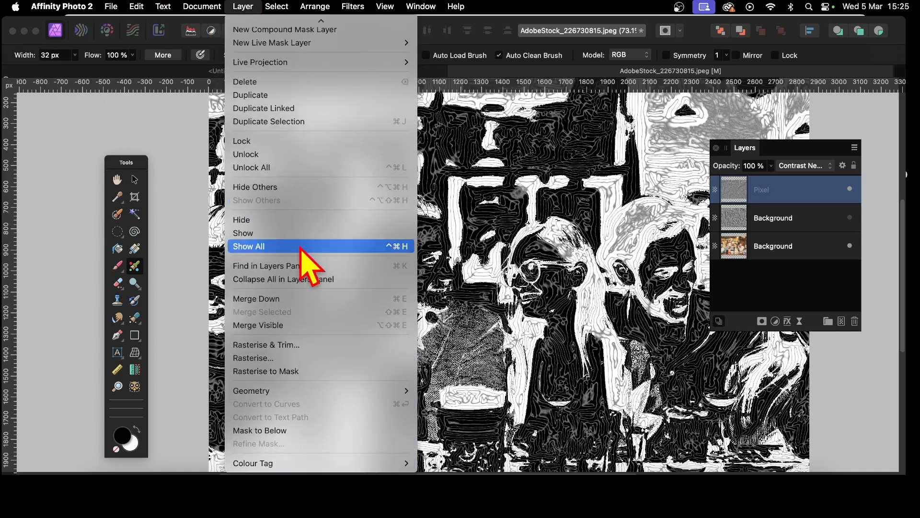
left_click(287, 326)
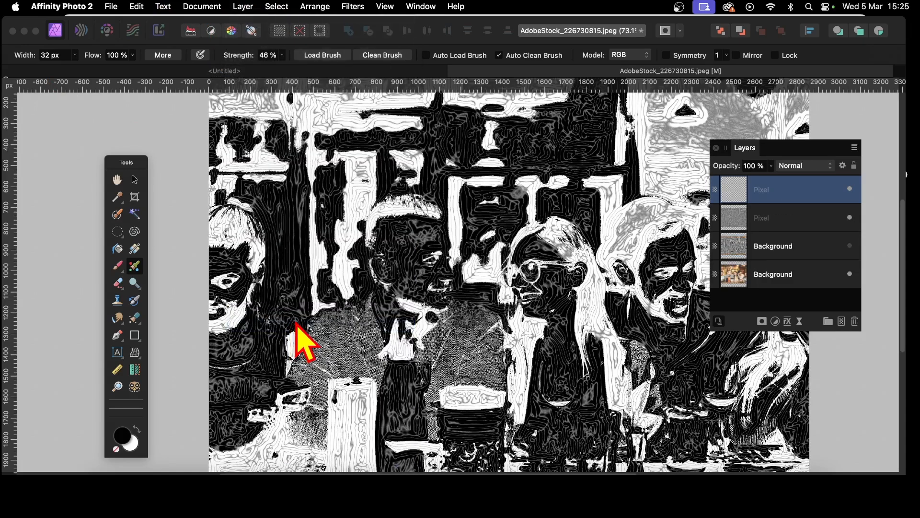
left_click(243, 6)
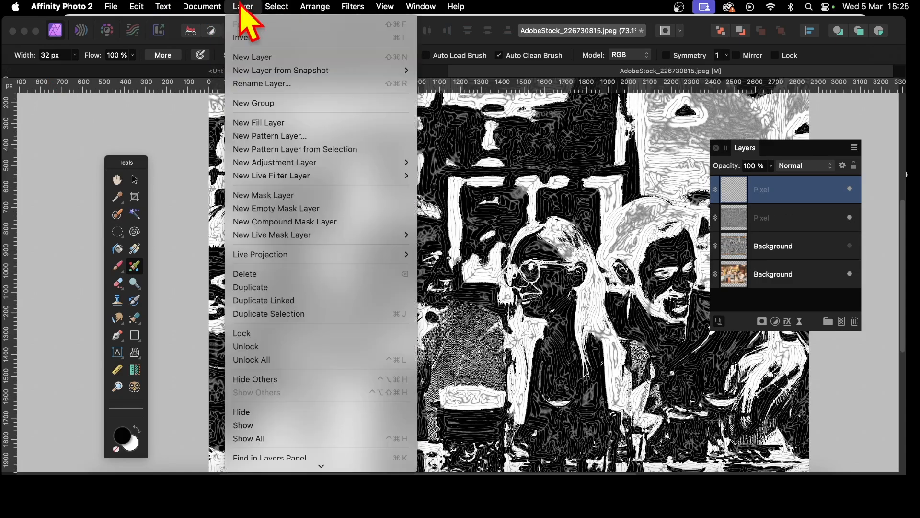
left_click(250, 39)
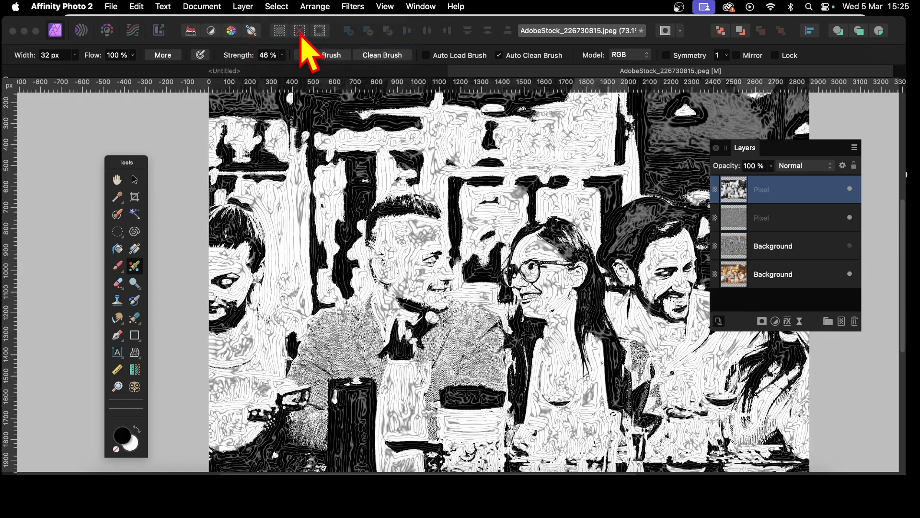